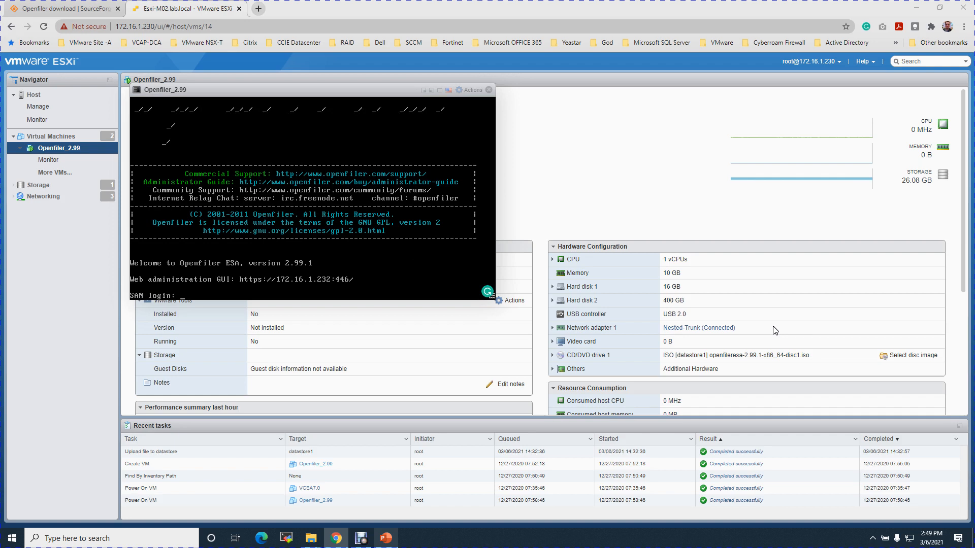
Step: Log in to the Openfiler_2.99 VM console as root, entering the account password
left_click(780, 324)
left_click(362, 259)
key("Return")
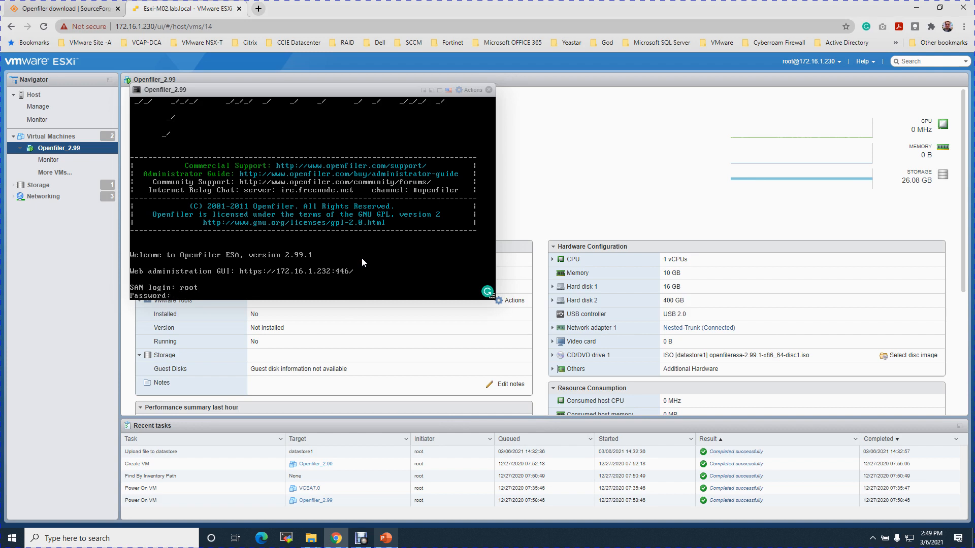
key("Return")
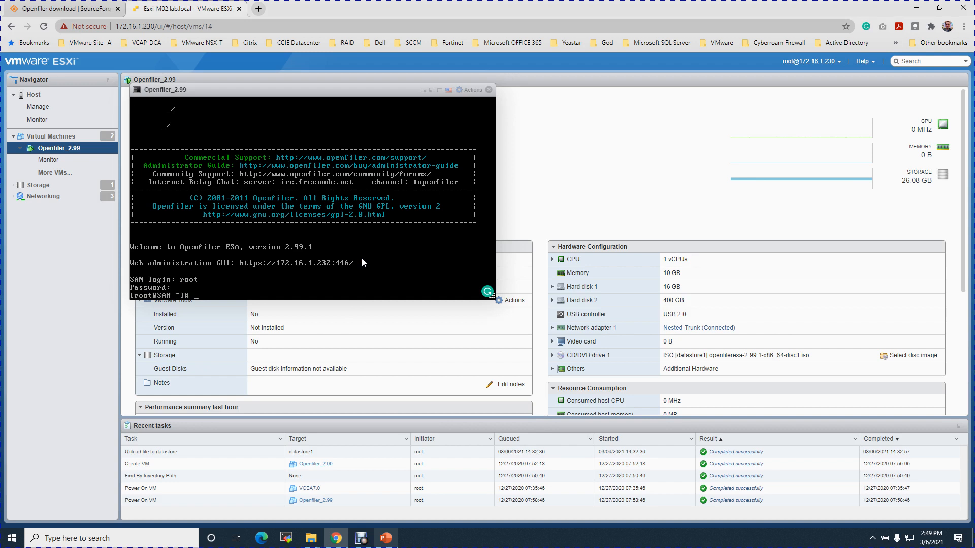
Step: Run ifconfig in the Openfiler console to list the network interface settings
key("Return")
key("Return")
key("Return")
type("ifconfig")
key("Return")
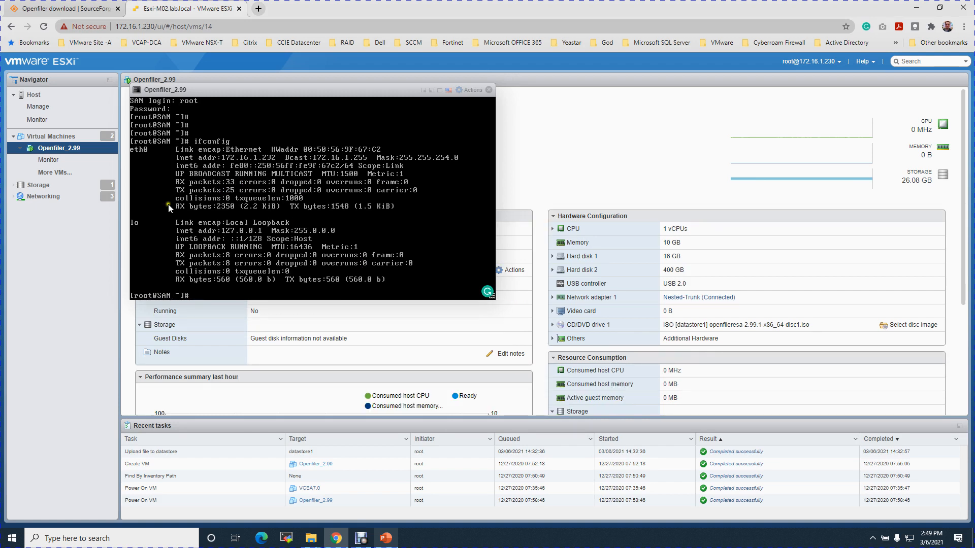
Step: Ping 172.16.1.1 from the Openfiler console to test connectivity, stopping the ping after a few replies
type("ping 172.16.1.1")
key("Return")
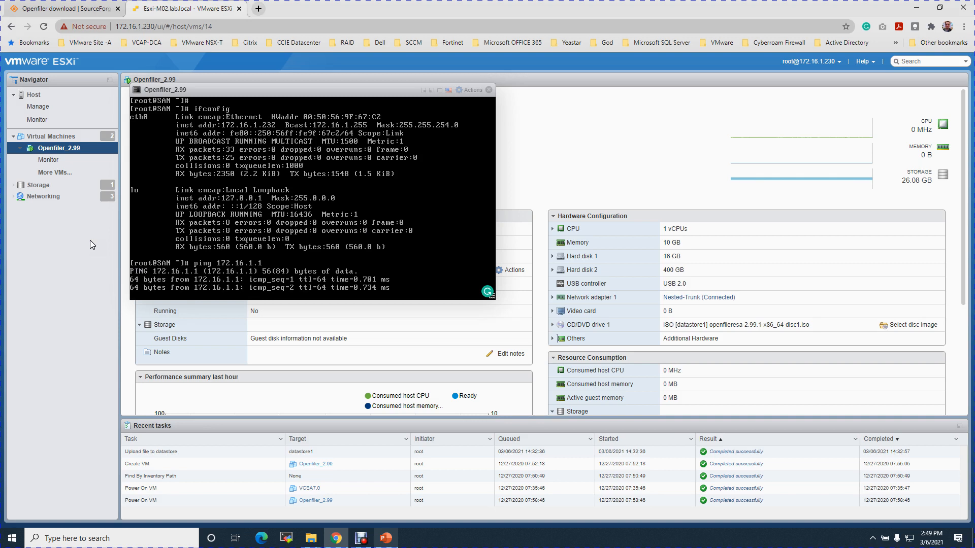
key("ctrl+c")
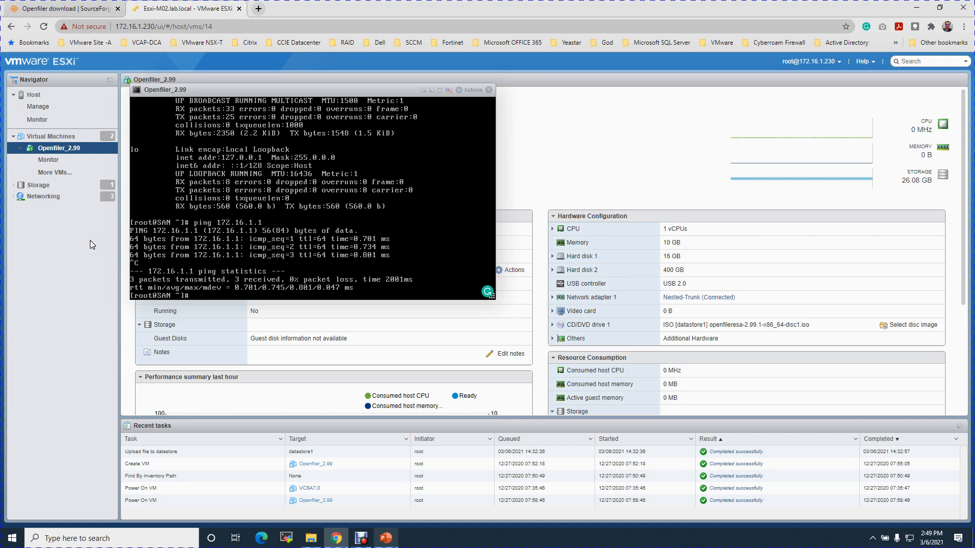
Step: Exit the root shell session and close the Openfiler_2.99 console window
type("exit")
key("Return")
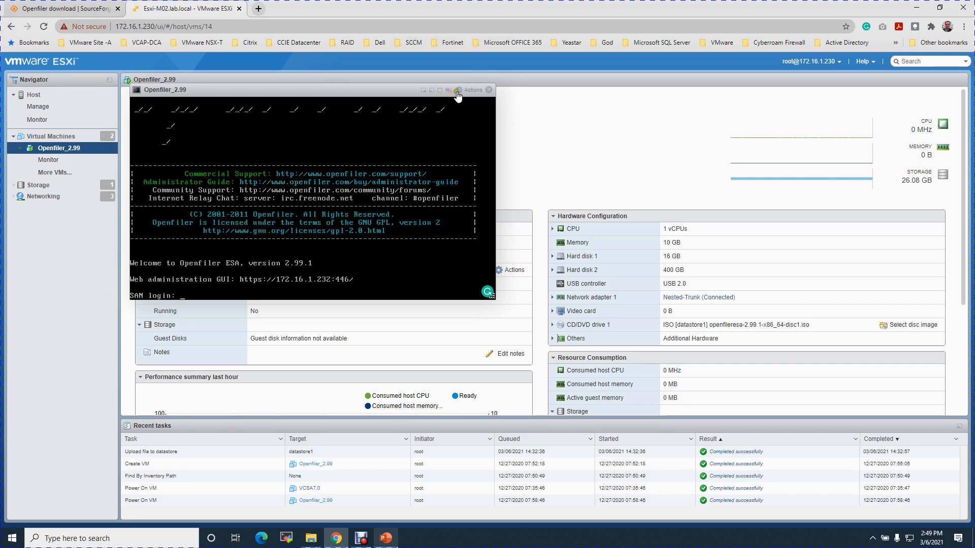
left_click(491, 91)
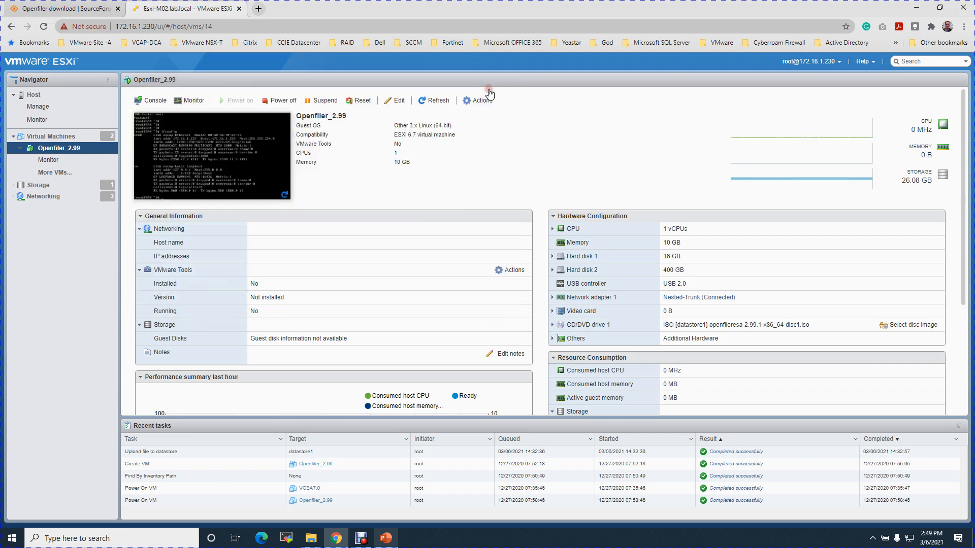
left_click(267, 11)
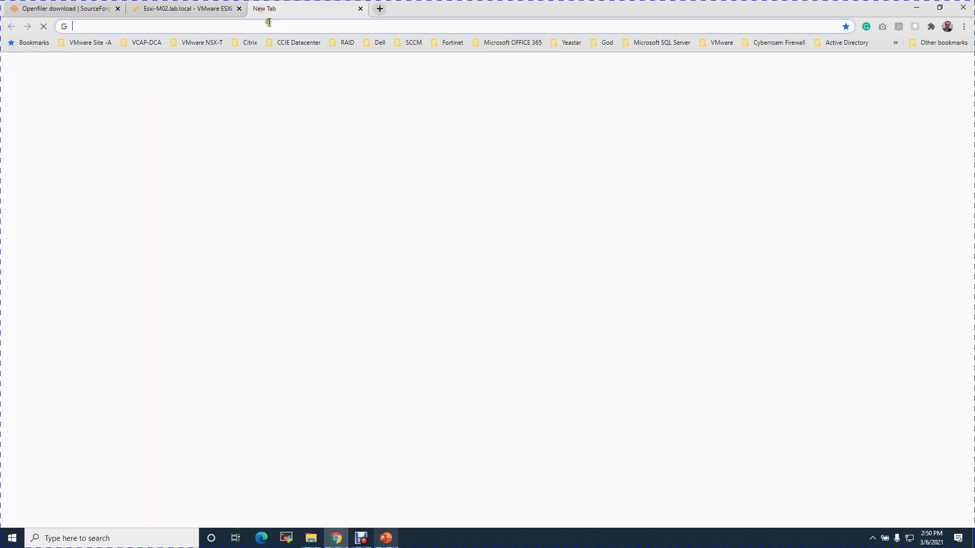
type("htt")
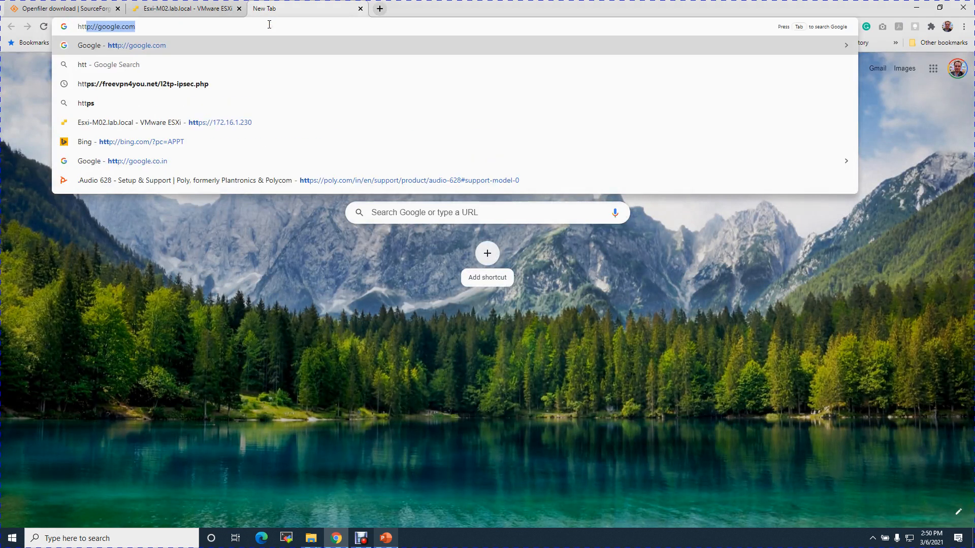
type("ps://172.1")
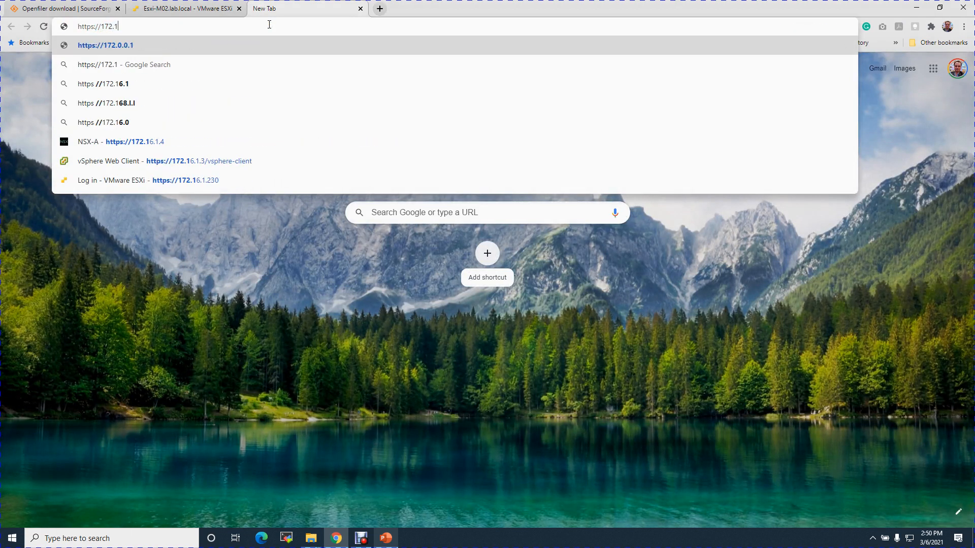
type("6.1.232")
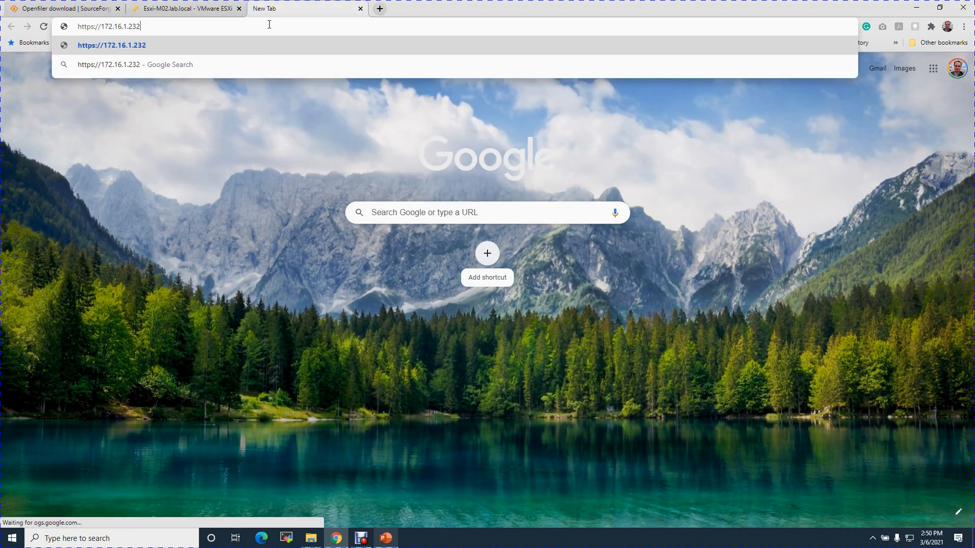
type(":446")
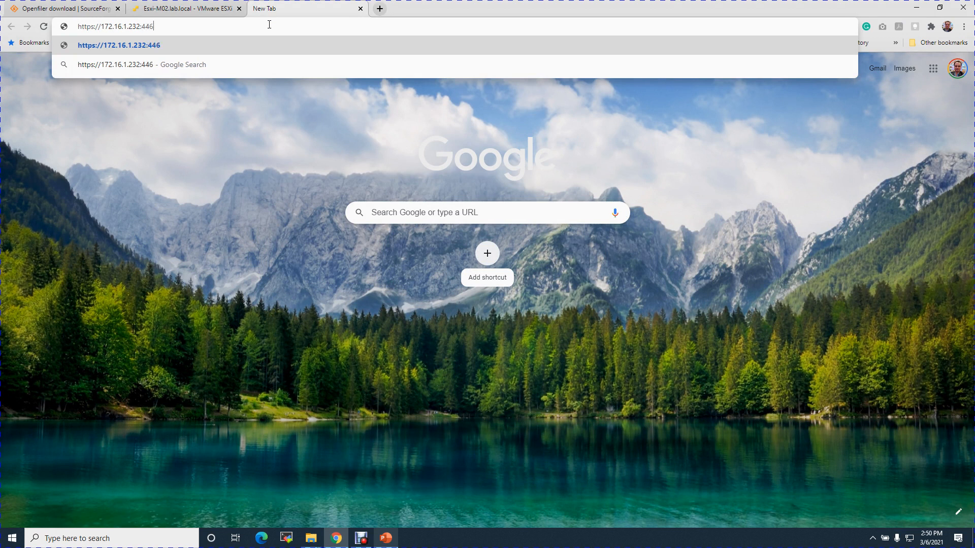
key("Return")
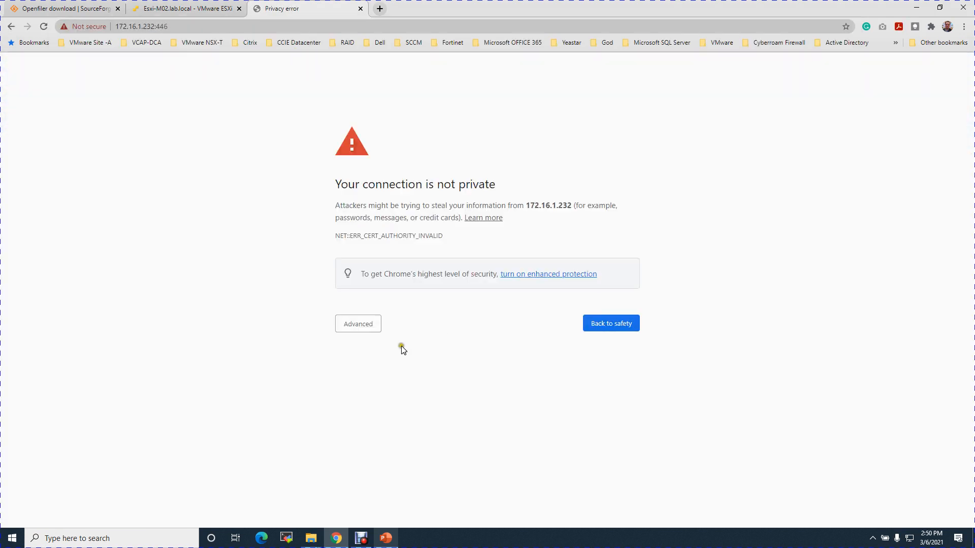
left_click(363, 334)
left_click(399, 402)
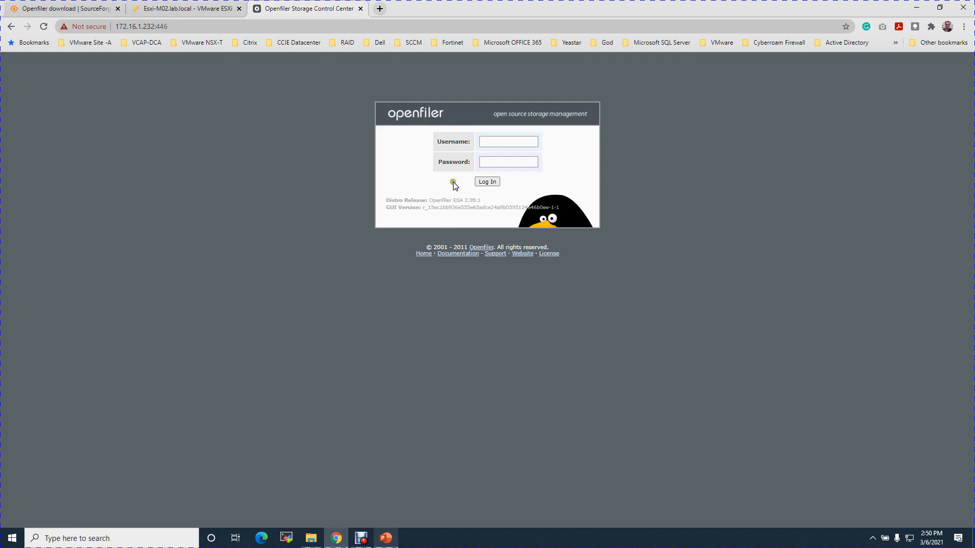
Step: Log in to the Openfiler web administration page as openfiler, entering the account password
left_click(498, 142)
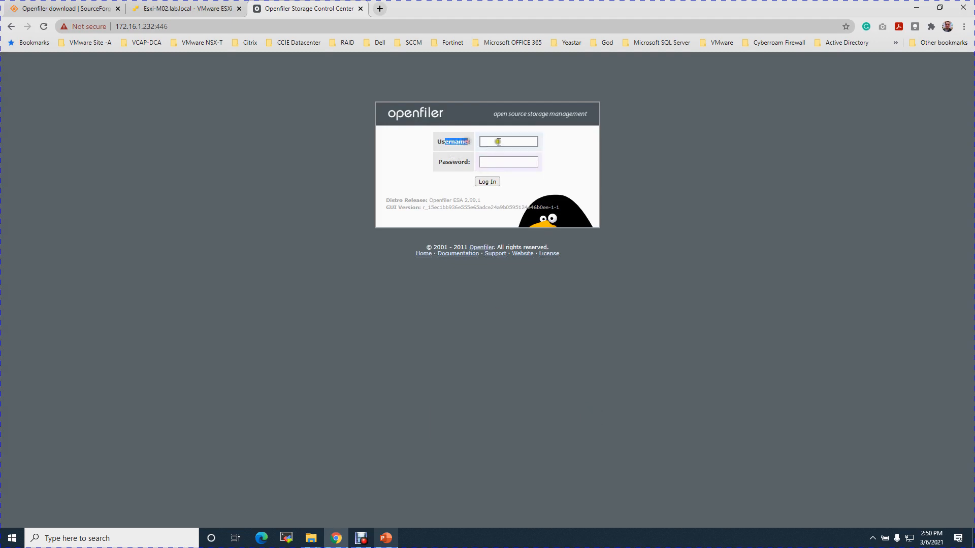
left_click(502, 161)
left_click(508, 162)
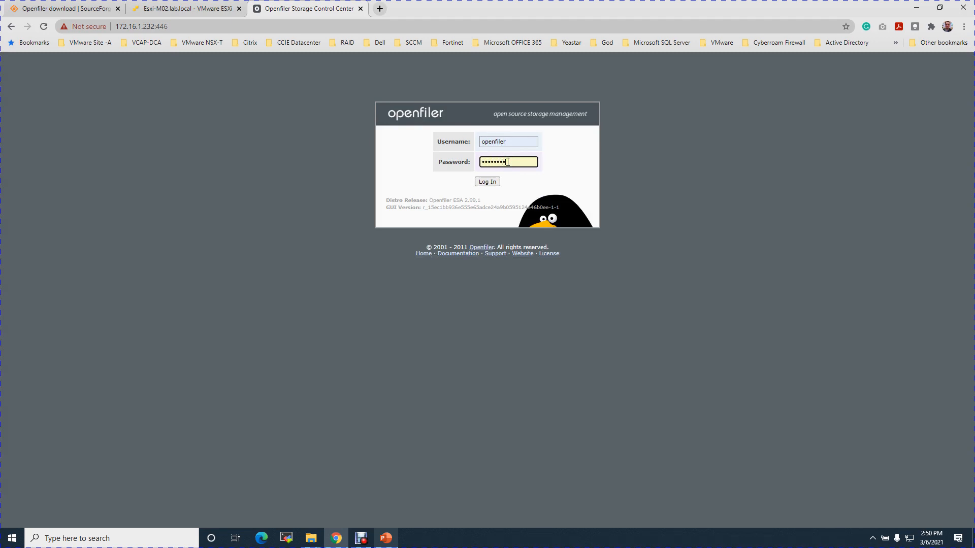
left_click(487, 182)
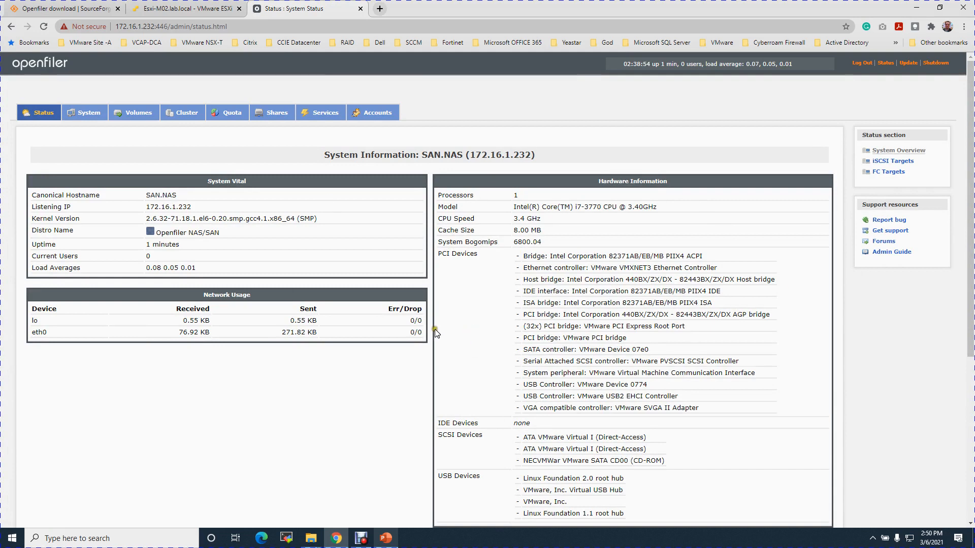
Step: Examine the System Vital, Network Usage and Hardware Information sections of the system status page
left_click_drag(76, 195, 235, 218)
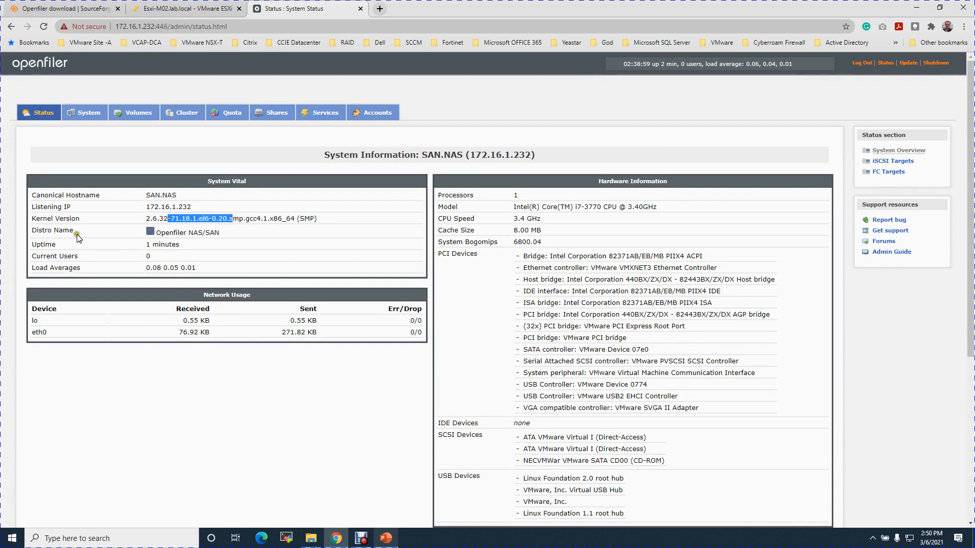
left_click_drag(165, 232, 235, 240)
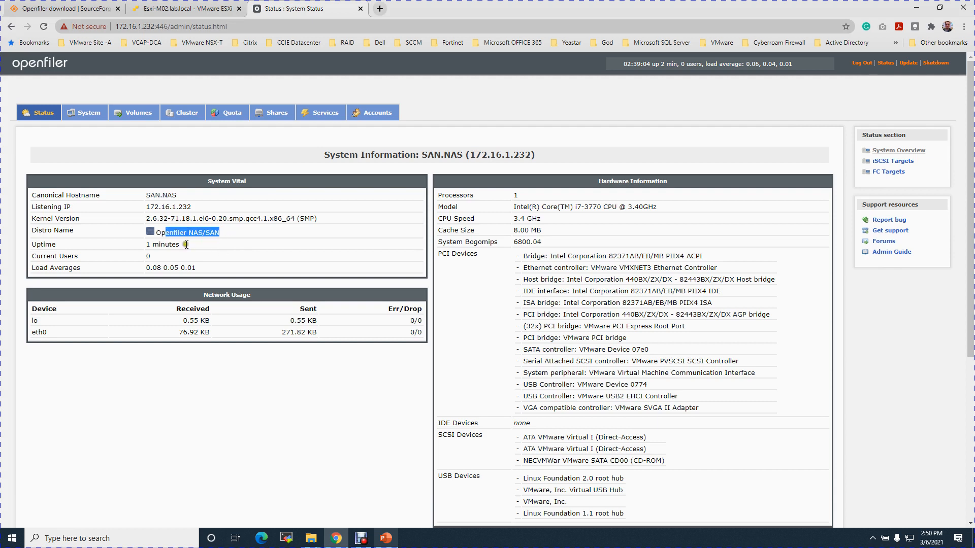
left_click_drag(146, 244, 248, 267)
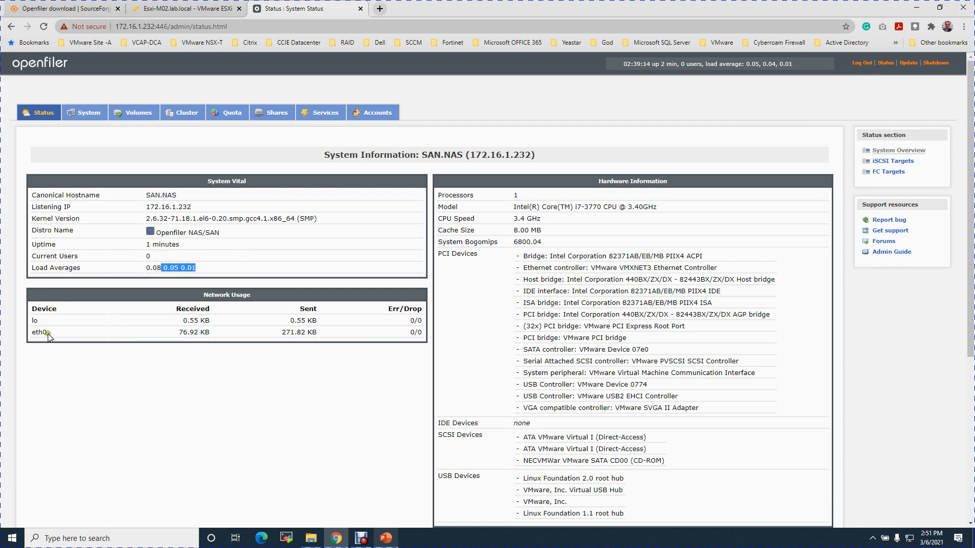
left_click_drag(44, 333, 50, 336)
left_click_drag(177, 333, 208, 327)
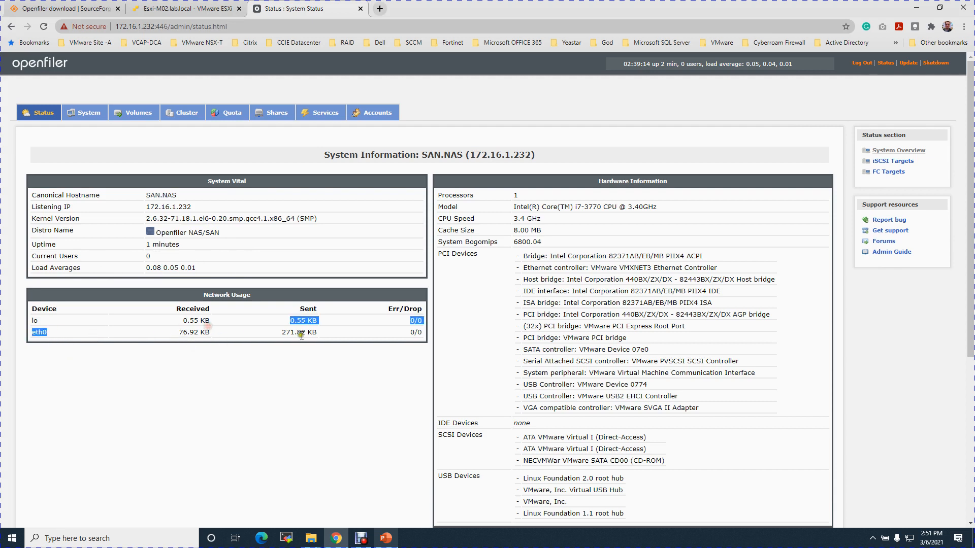
left_click_drag(300, 332, 330, 333)
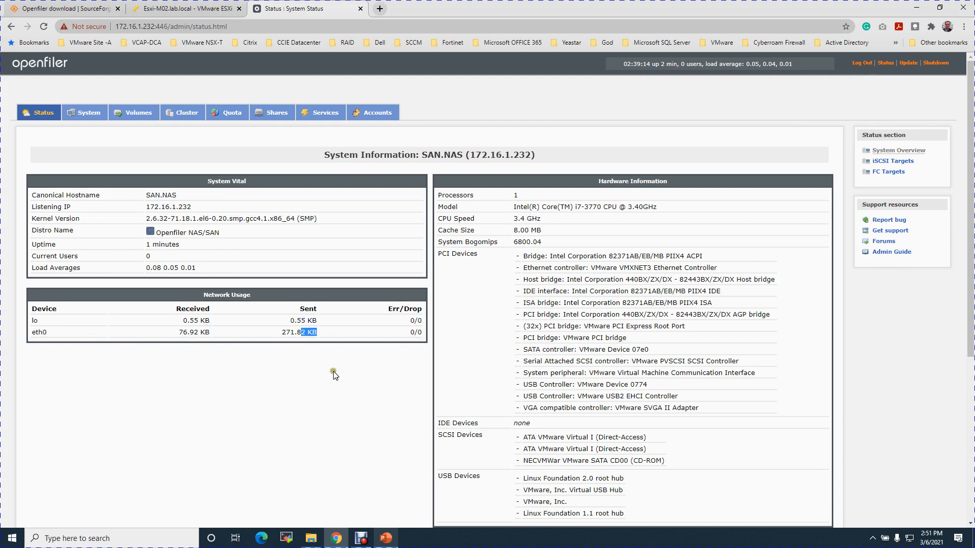
left_click(577, 364)
left_click(515, 196)
double_click(514, 196)
left_click_drag(542, 207, 606, 206)
left_click_drag(519, 219, 572, 397)
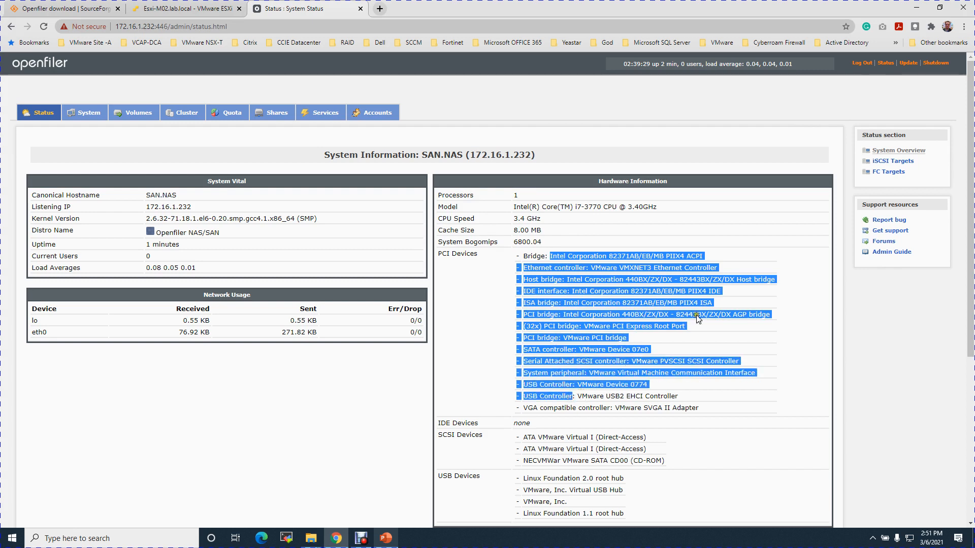
Step: Examine the size, used and free space of the /boot and / partitions under Mounted Filesystems
left_click_drag(969, 336, 961, 500)
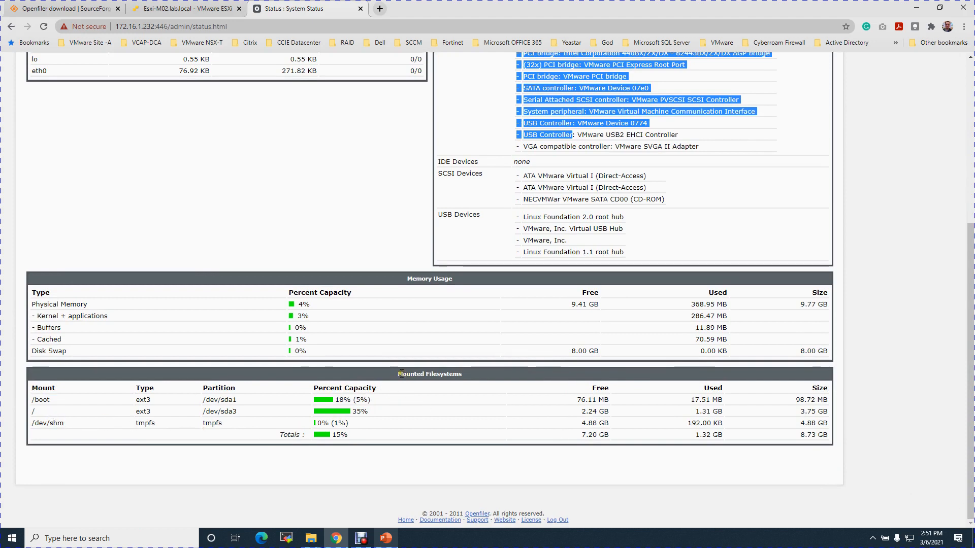
left_click_drag(398, 373, 472, 381)
left_click_drag(414, 374, 466, 380)
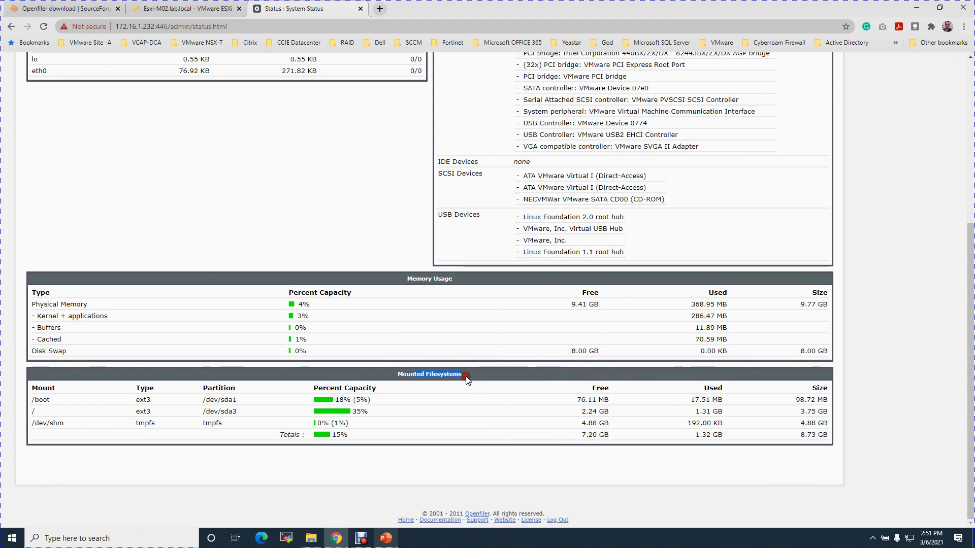
double_click(41, 400)
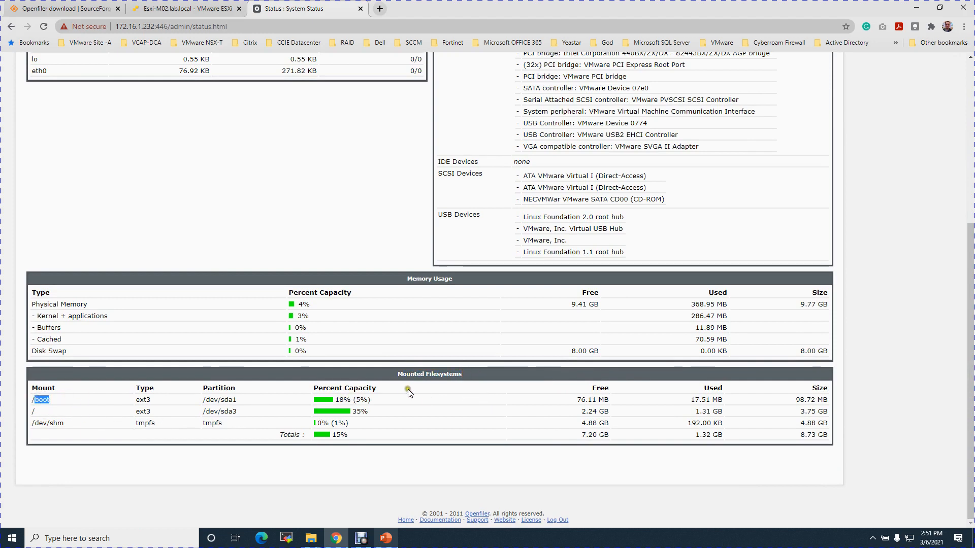
left_click_drag(795, 399, 823, 400)
left_click_drag(690, 401, 717, 402)
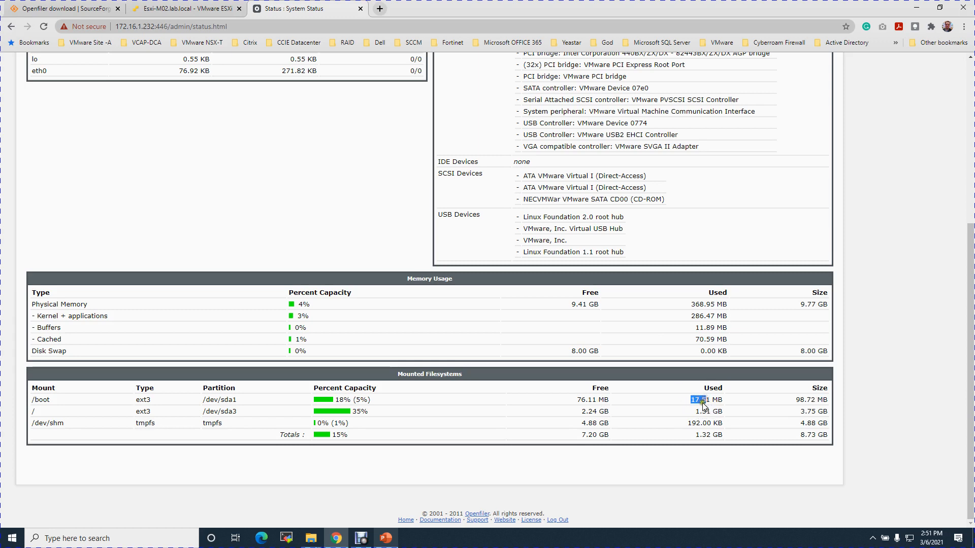
left_click_drag(581, 401, 613, 427)
double_click(43, 410)
left_click(801, 411)
left_click_drag(801, 411, 822, 412)
left_click_drag(723, 411, 690, 415)
left_click_drag(587, 413, 612, 416)
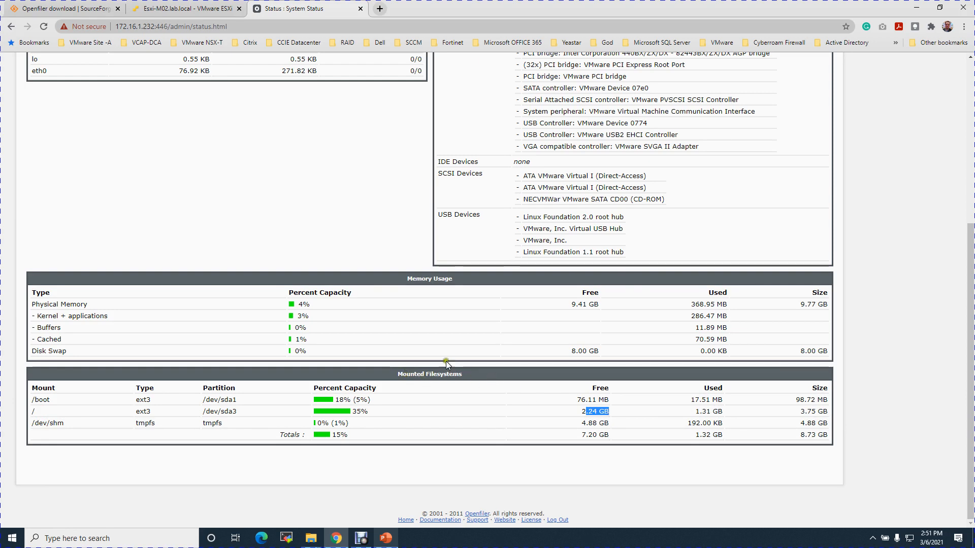
Step: Examine the Disk Swap size, used and free amounts in the Memory Usage table
left_click(432, 278)
left_click_drag(432, 278, 446, 280)
left_click_drag(39, 352, 70, 349)
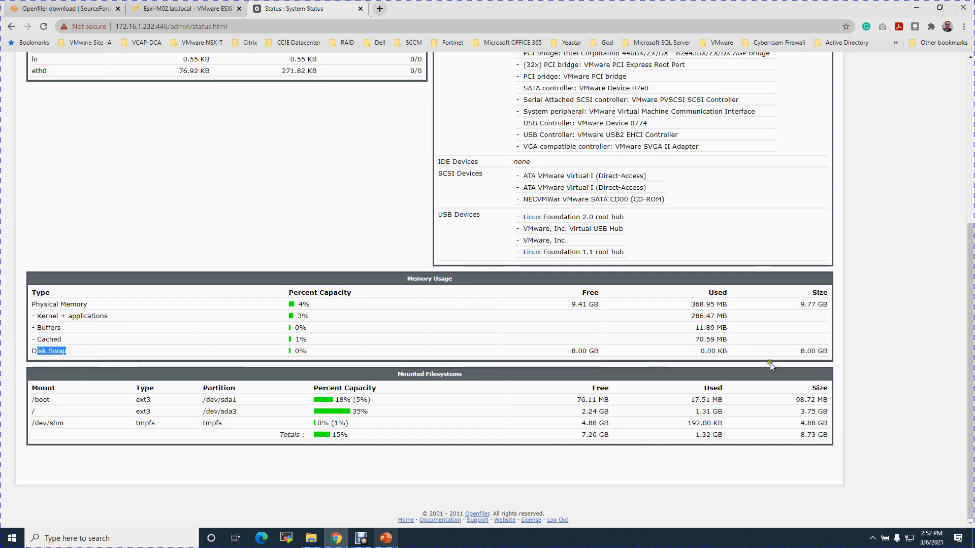
left_click_drag(798, 351, 827, 351)
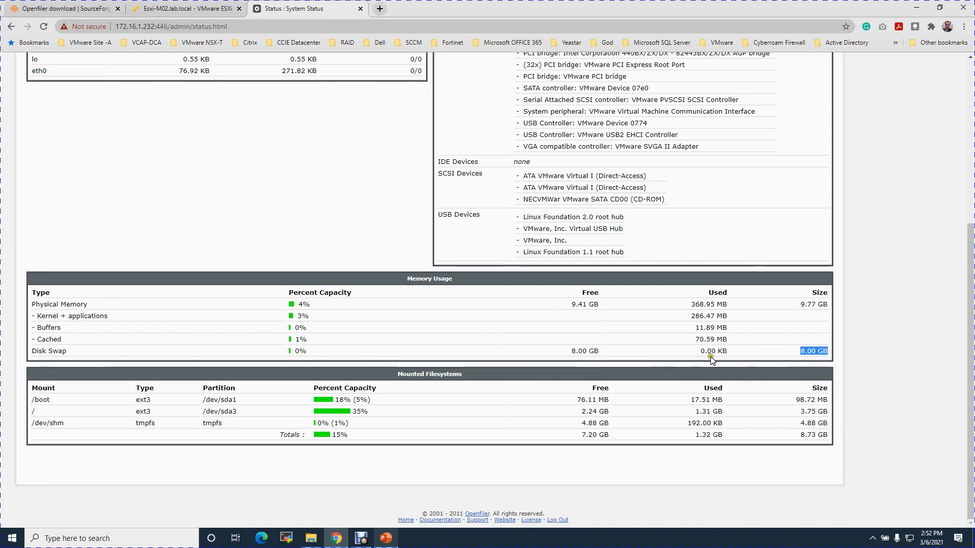
left_click_drag(699, 351, 739, 362)
left_click_drag(579, 352, 593, 355)
Step: Open the System section's Network Setup page and review the hostname, primary DNS and network interface configuration
left_click_drag(969, 345, 971, 167)
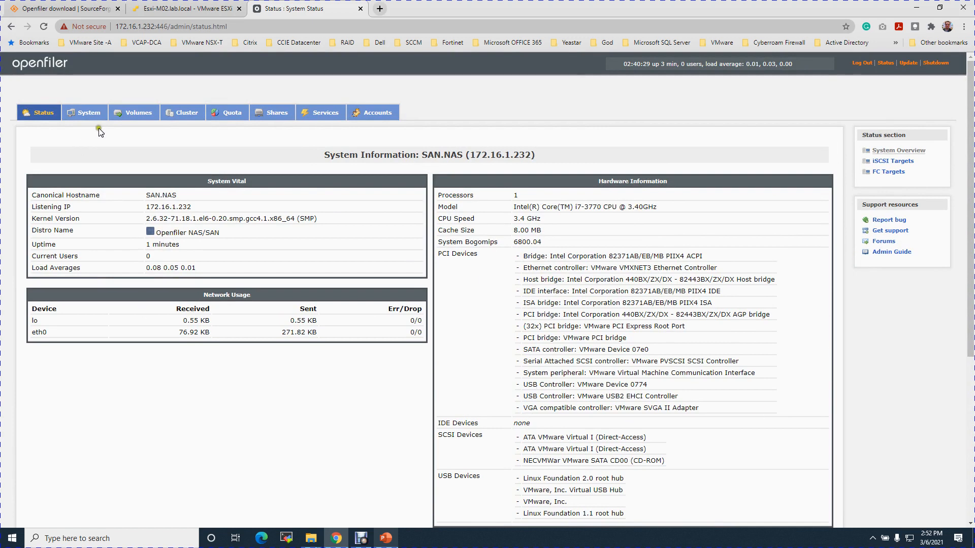
left_click(91, 118)
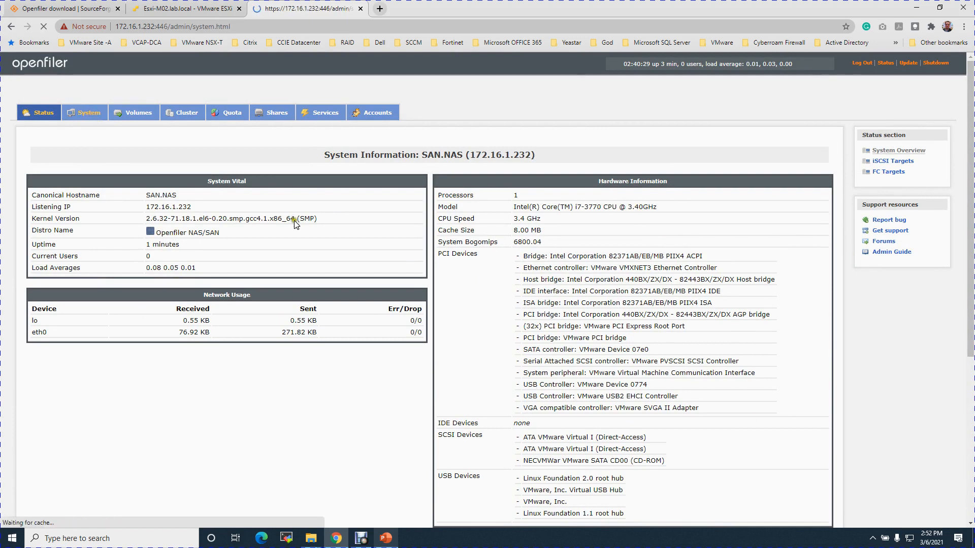
left_click_drag(449, 184, 396, 182)
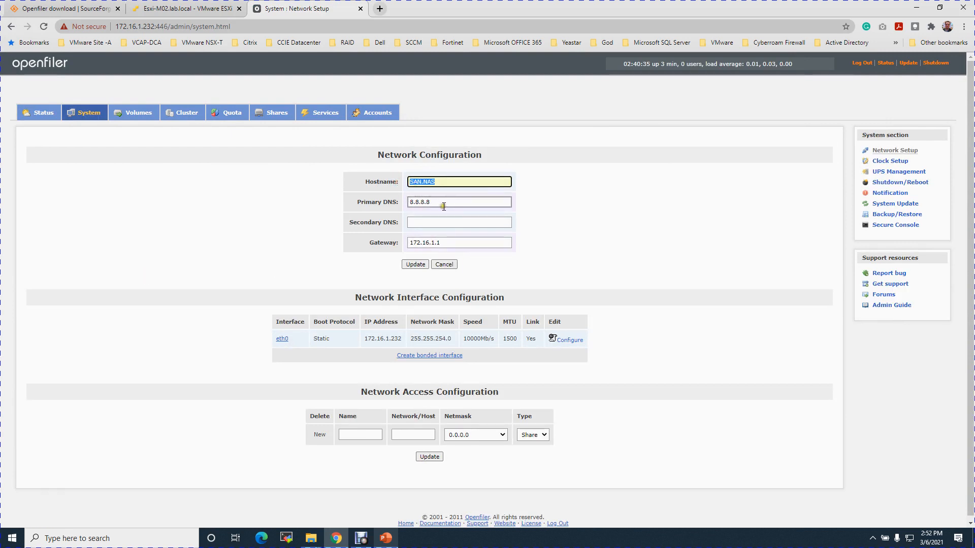
left_click_drag(444, 203, 396, 205)
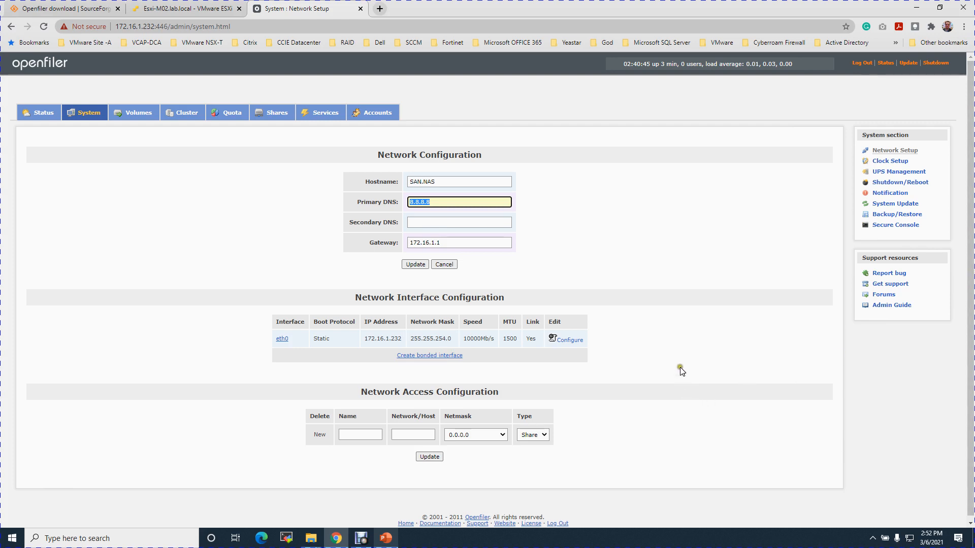
scroll(681, 373, "down", 1)
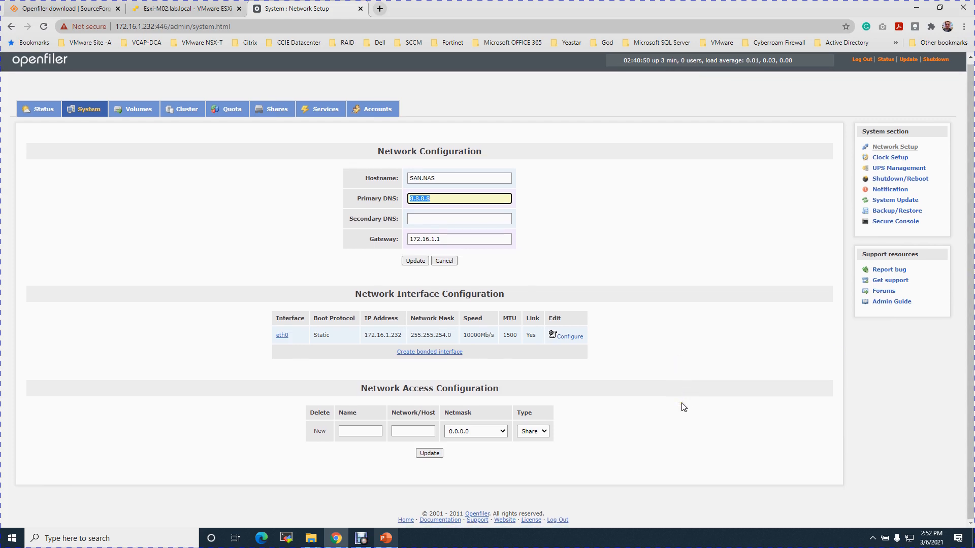
Step: Name the new Network Access Configuration entry Home_n/w
left_click(351, 430)
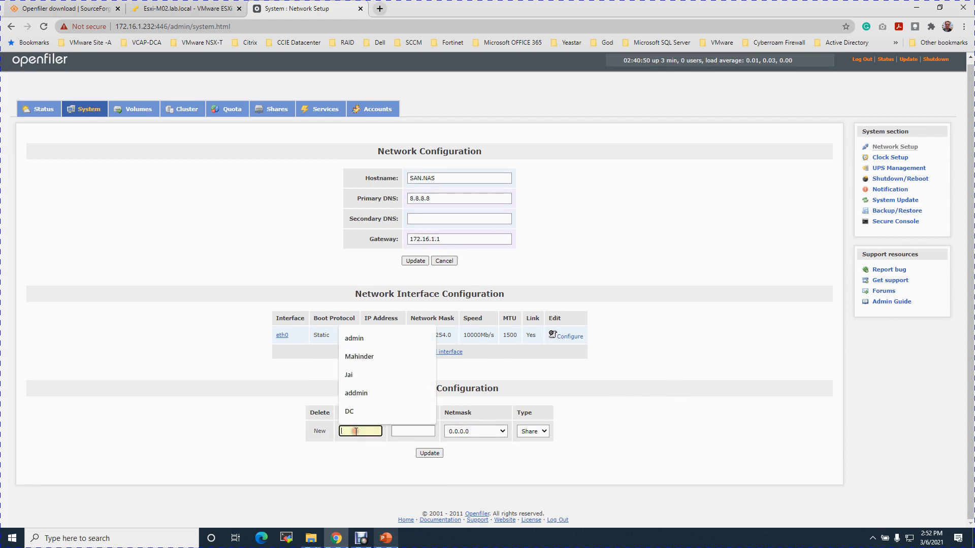
left_click(283, 433)
left_click_drag(366, 388, 493, 383)
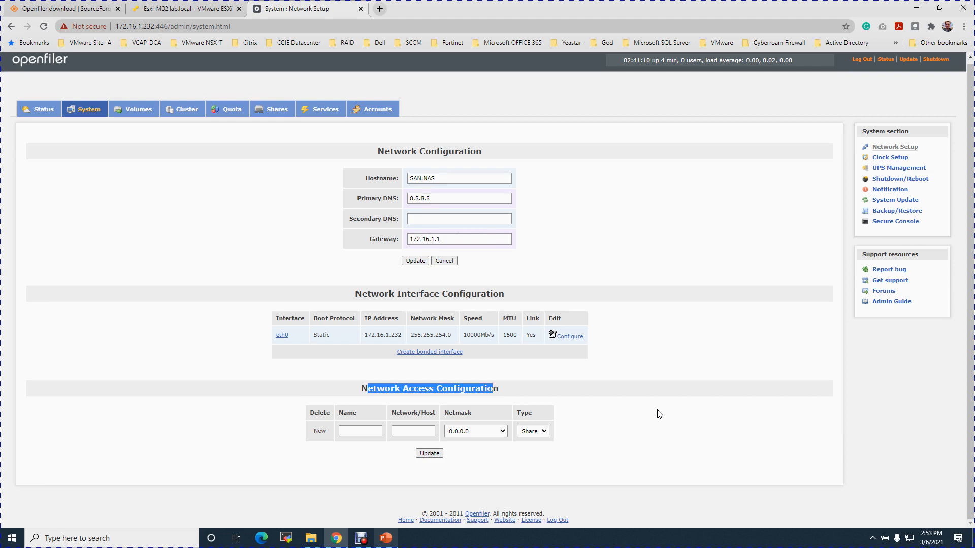
left_click(359, 431)
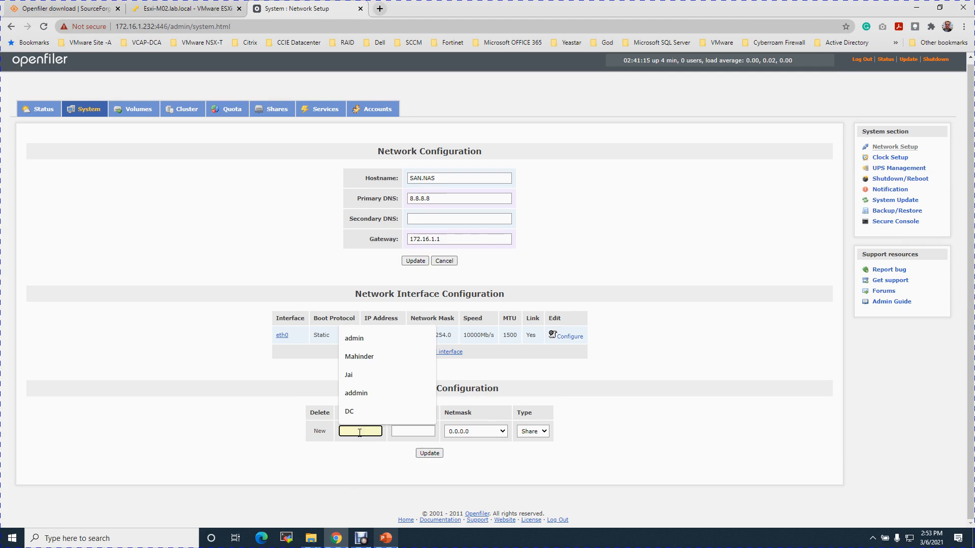
type("Home")
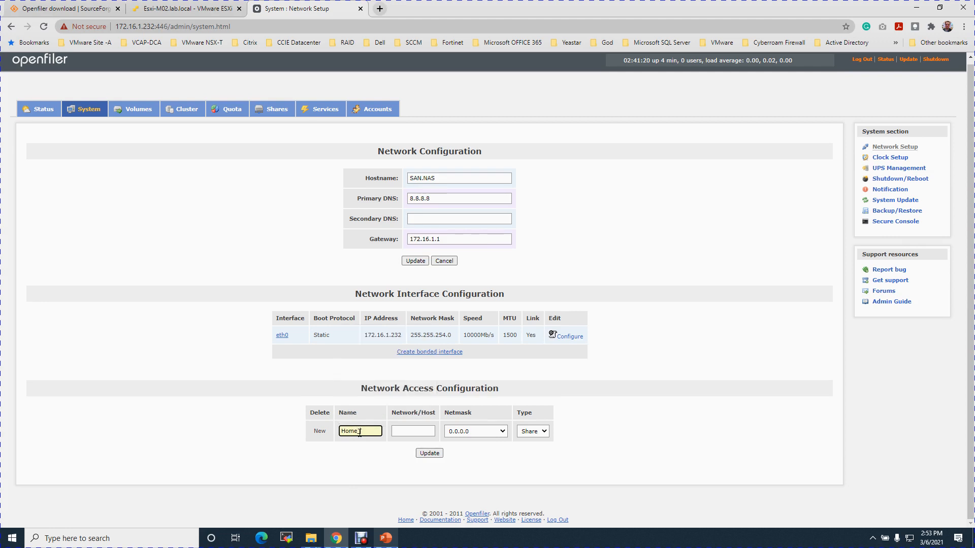
type(" N/W")
key("BackSpace")
key("BackSpace")
key("BackSpace")
type("n")
Step: Set the new access entry's network to 172.16.0.0 and its netmask to 255.255.254.0
left_click(425, 431)
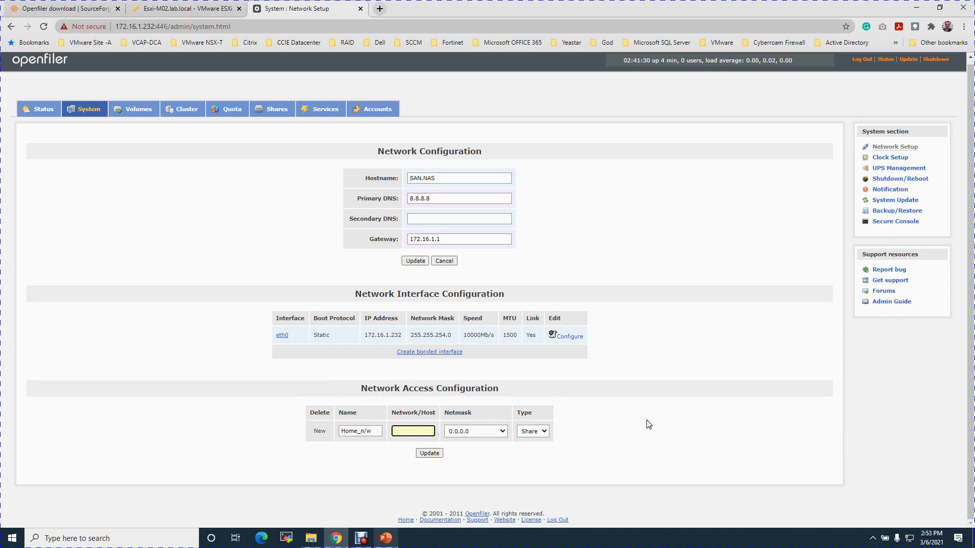
type("172.")
type("6")
type("6")
left_click(502, 433)
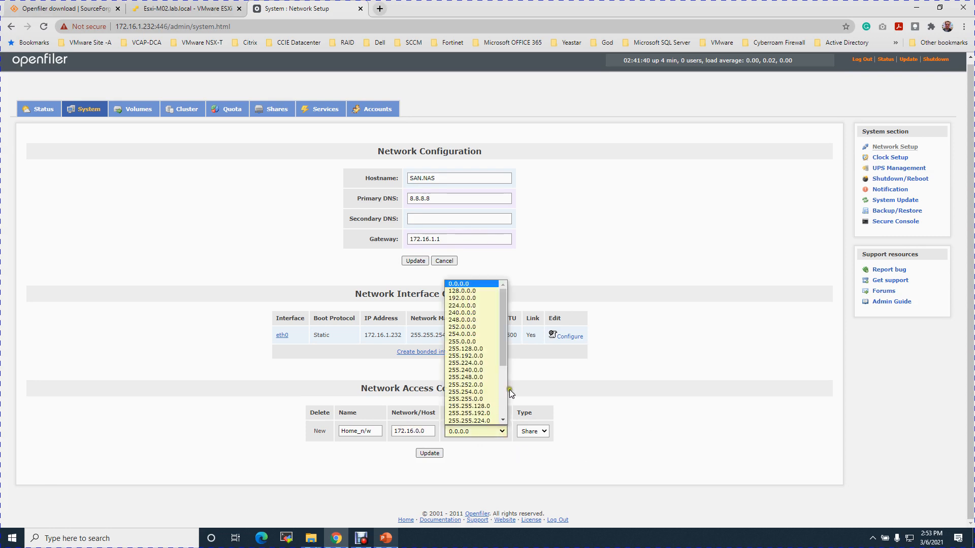
left_click_drag(502, 357, 501, 384)
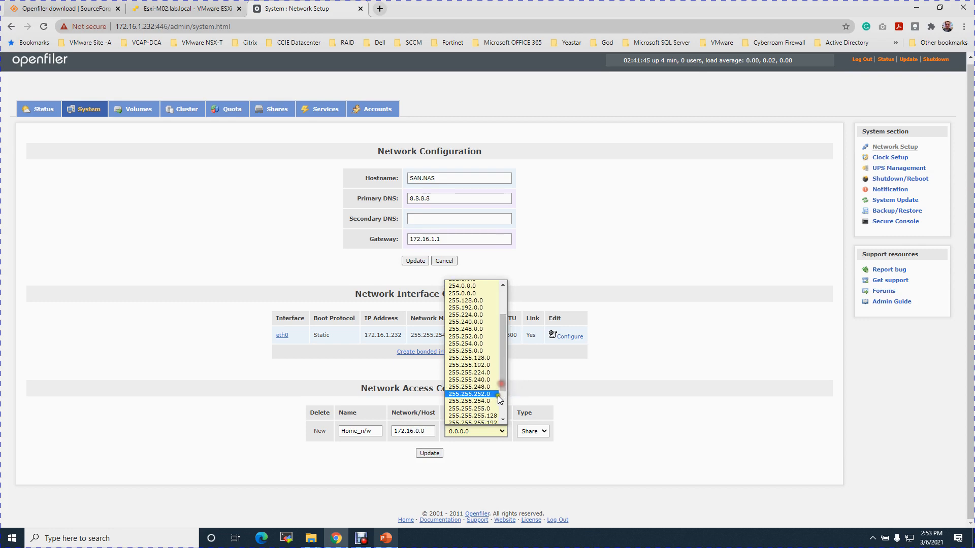
left_click(497, 400)
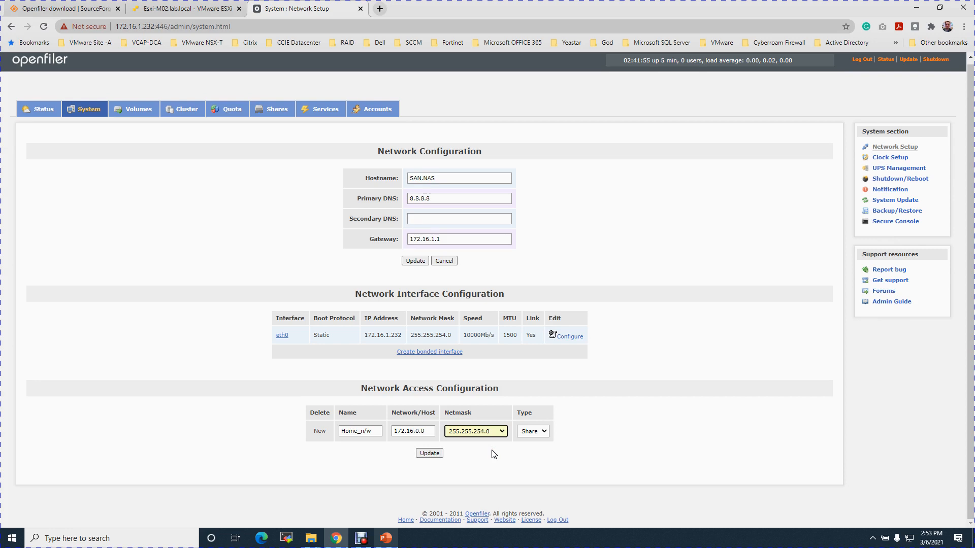
Step: Keep the Share type for the Home_n/w access entry and save it to the network access list
left_click(536, 416)
left_click(544, 431)
left_click(429, 453)
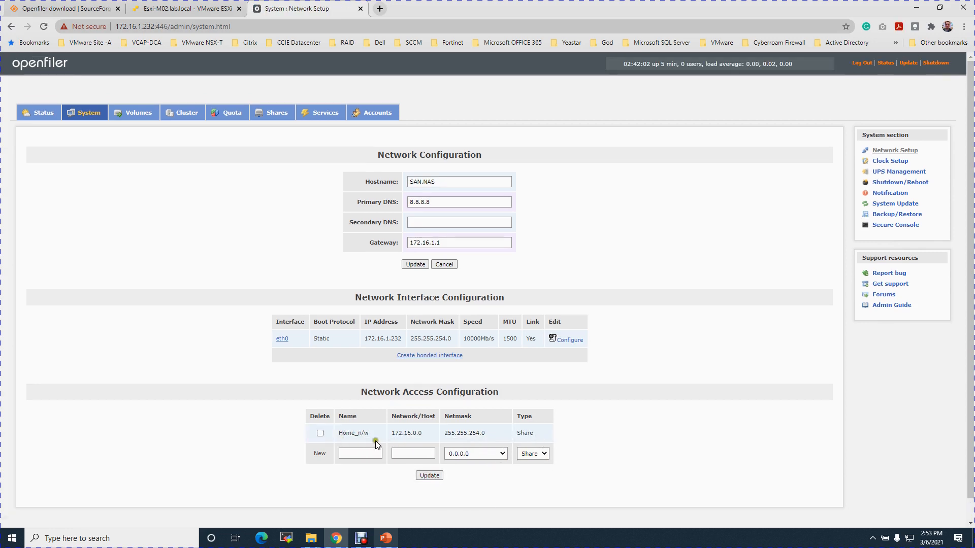
left_click(320, 433)
left_click(531, 453)
left_click(306, 438)
left_click(321, 433)
Step: Open the Volumes section and go to the block device list for creating new physical volumes
left_click(147, 117)
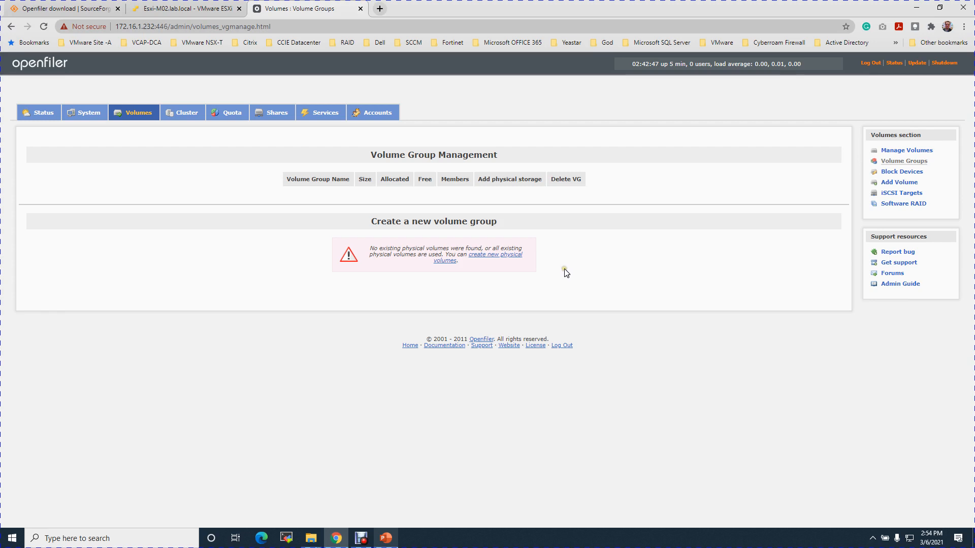
left_click(496, 257)
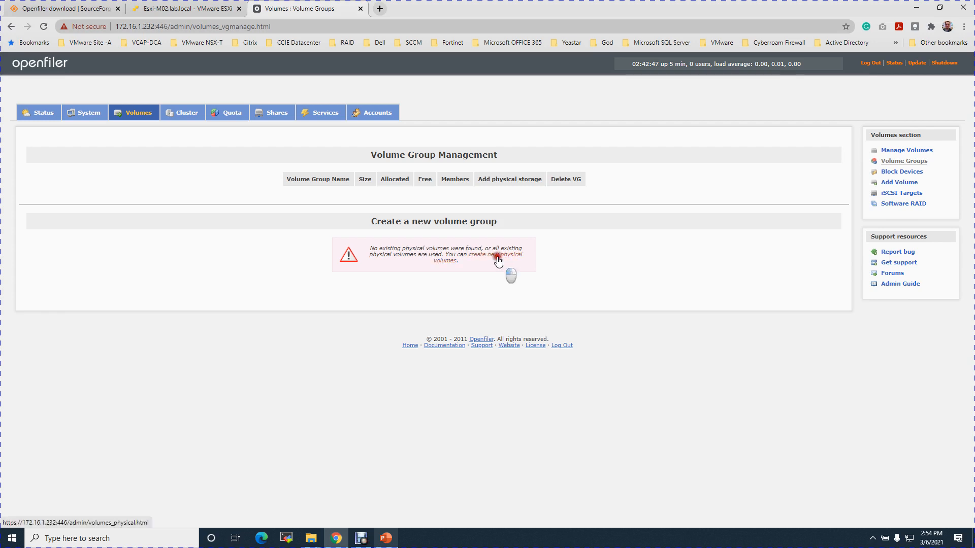
left_click(610, 259)
left_click(608, 258)
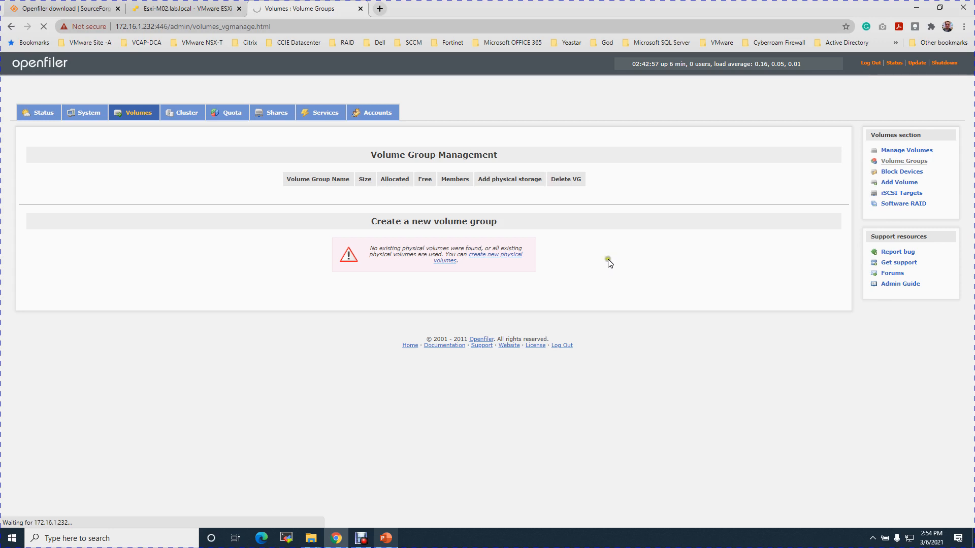
left_click(608, 259)
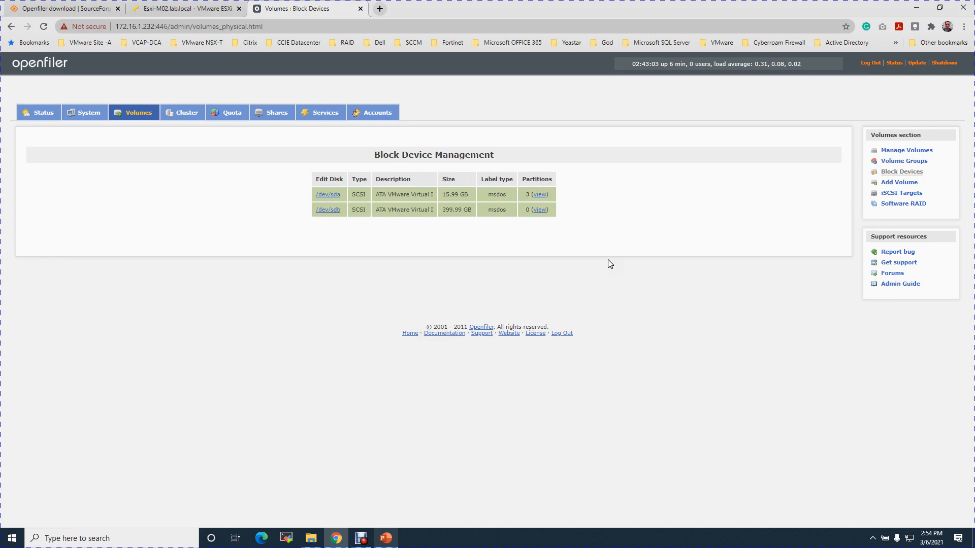
Step: Open the 399.99 GB disk /dev/sdb for partition editing
left_click(541, 196)
left_click(328, 211)
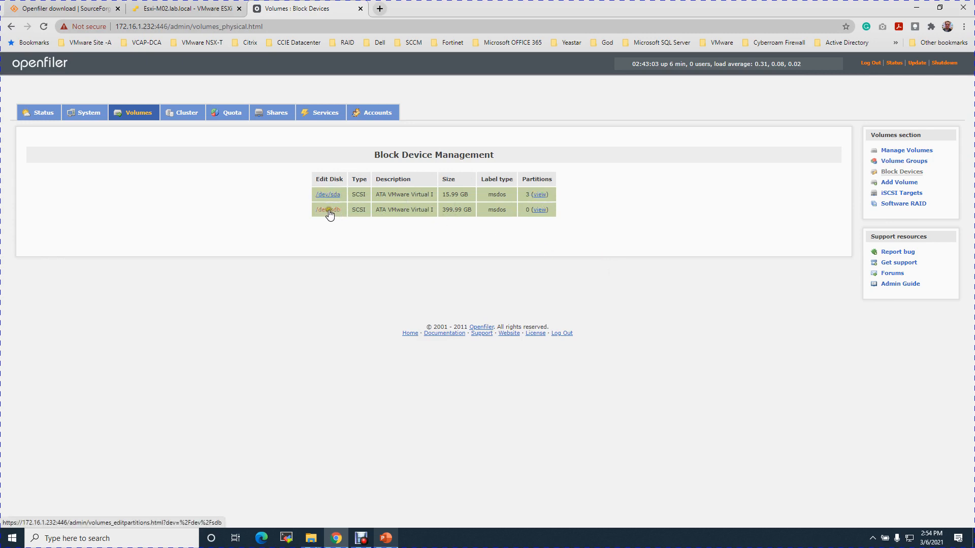
left_click(327, 210)
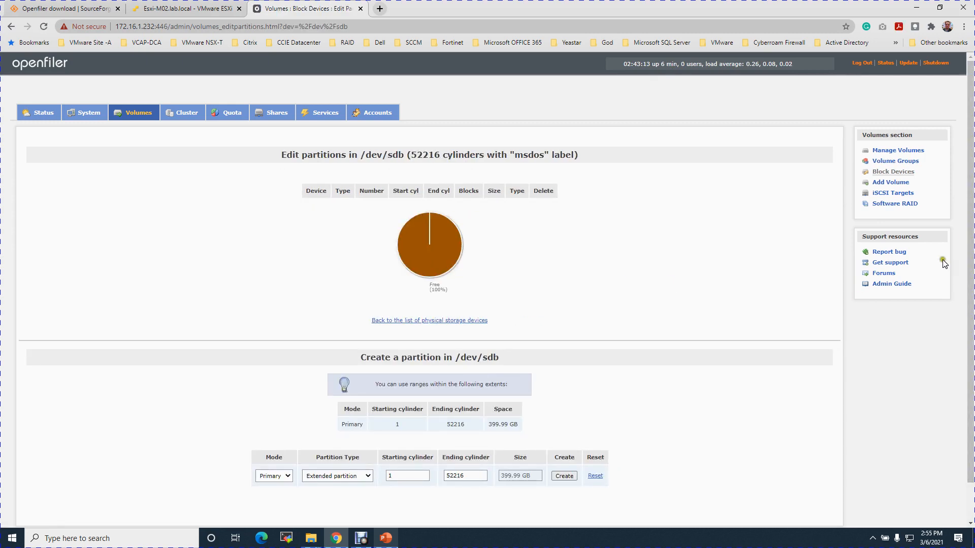
Step: Create a primary partition of type Physical volume in /dev/sdb, keeping the offered cylinder range 1 to 52216
left_click_drag(970, 210, 966, 301)
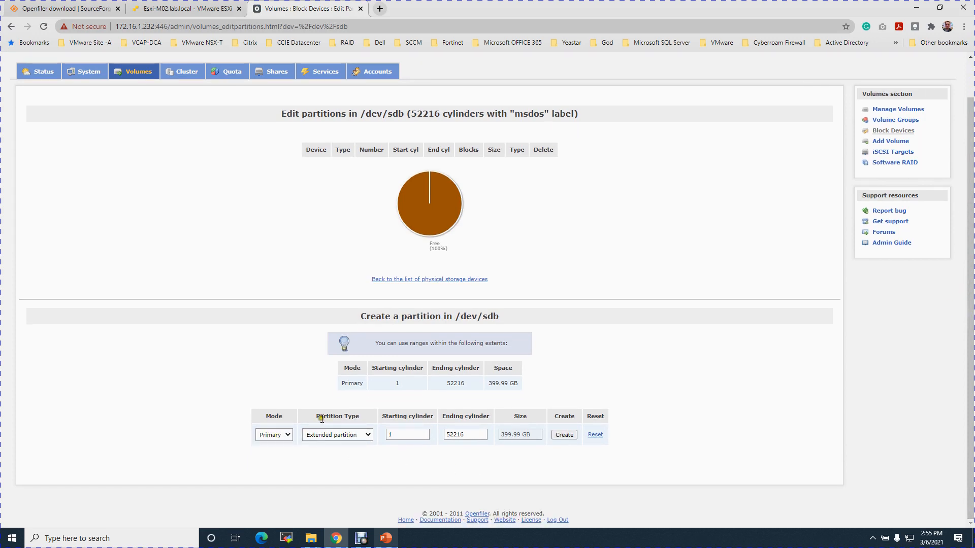
left_click(373, 434)
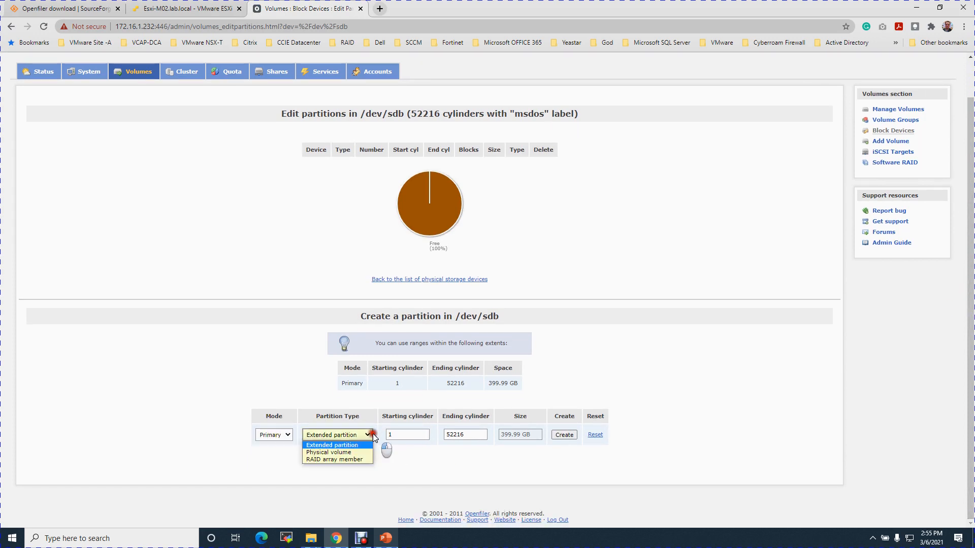
left_click(353, 452)
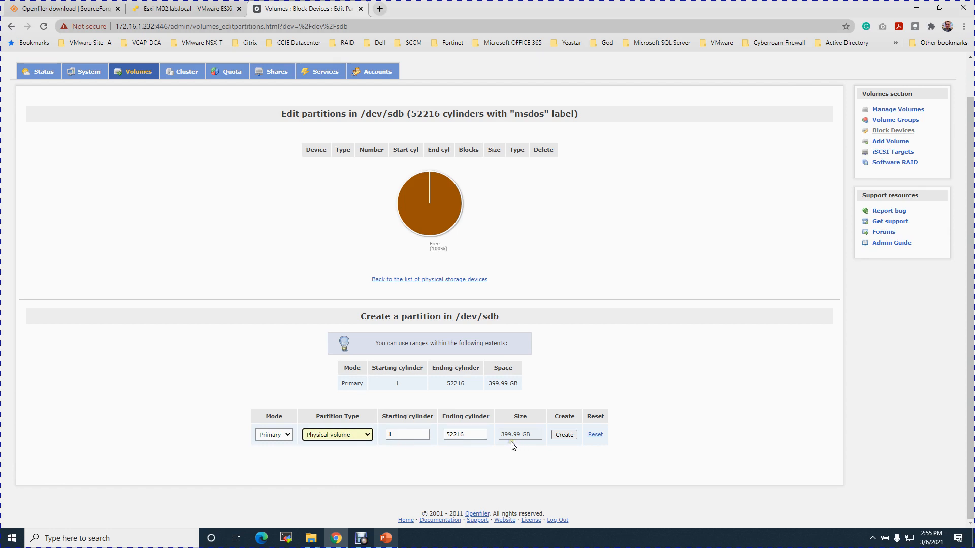
left_click(481, 436)
left_click(538, 438)
left_click(566, 436)
left_click(565, 436)
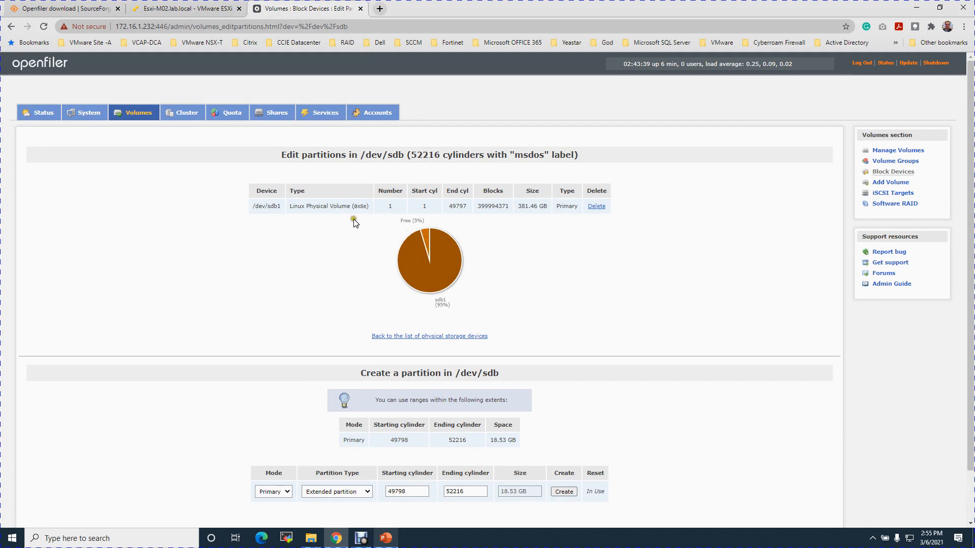
Step: Examine the type, size and remaining free space of the new /dev/sdb1 partition
left_click_drag(298, 206, 364, 214)
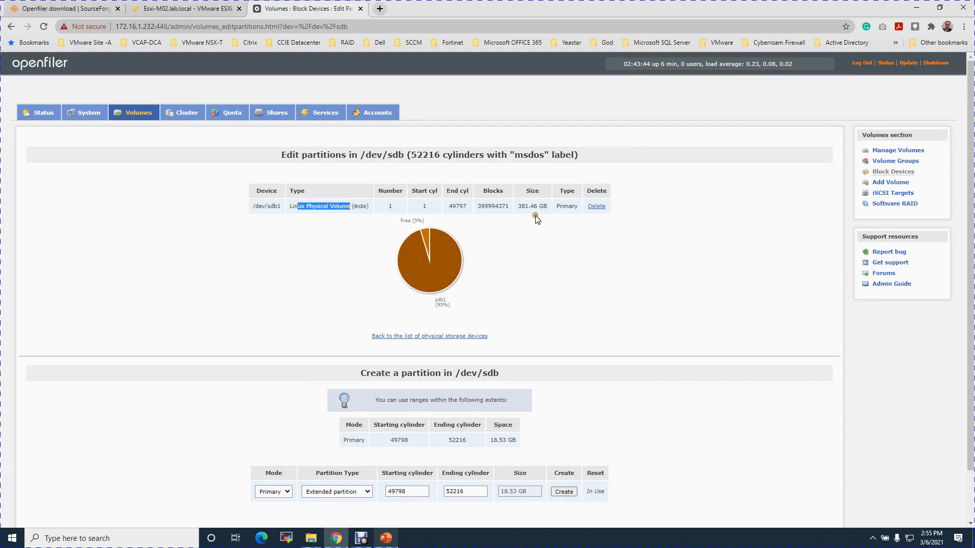
left_click_drag(518, 206, 541, 206)
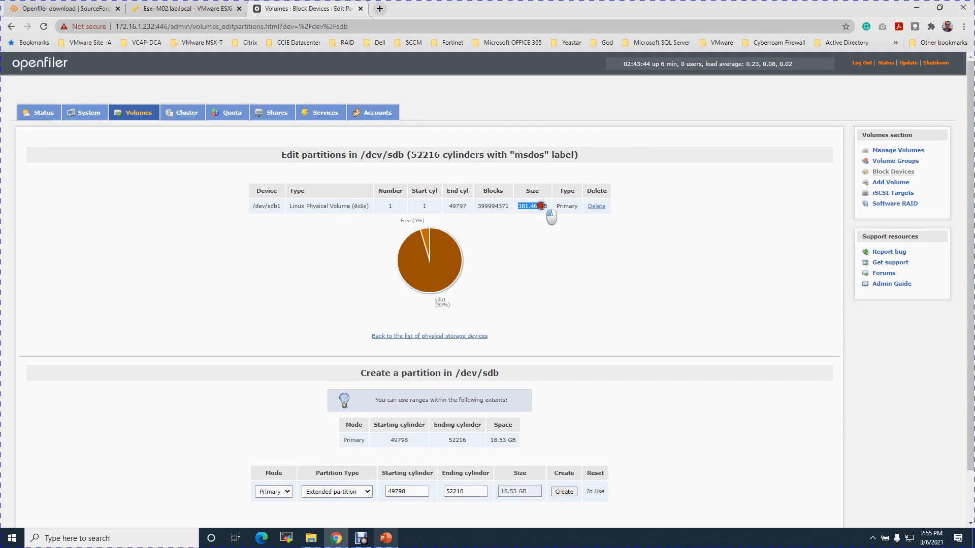
left_click(553, 238)
left_click(585, 295)
left_click_drag(521, 205, 545, 207)
left_click(582, 234)
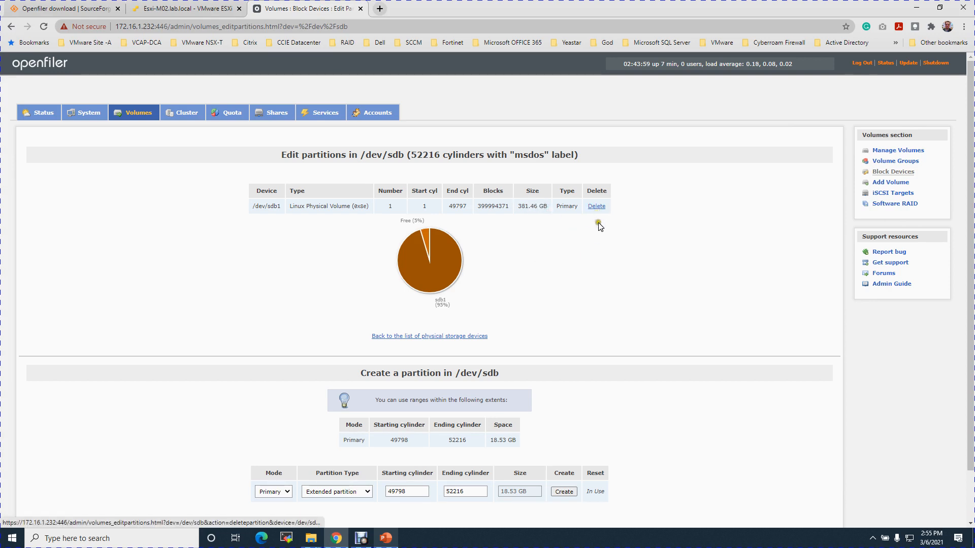
left_click(600, 258)
scroll(600, 261, "down", 2)
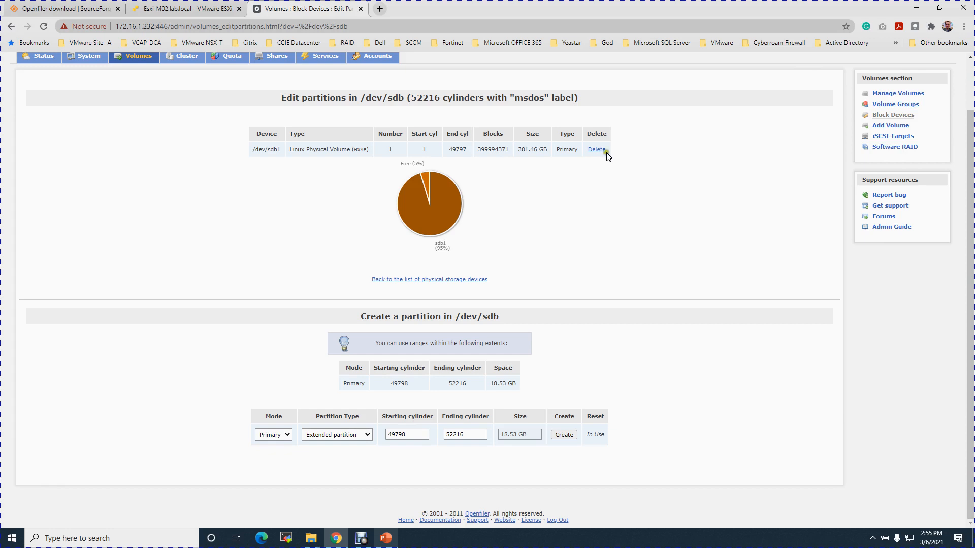
scroll(605, 208, "up", 2)
left_click(494, 242)
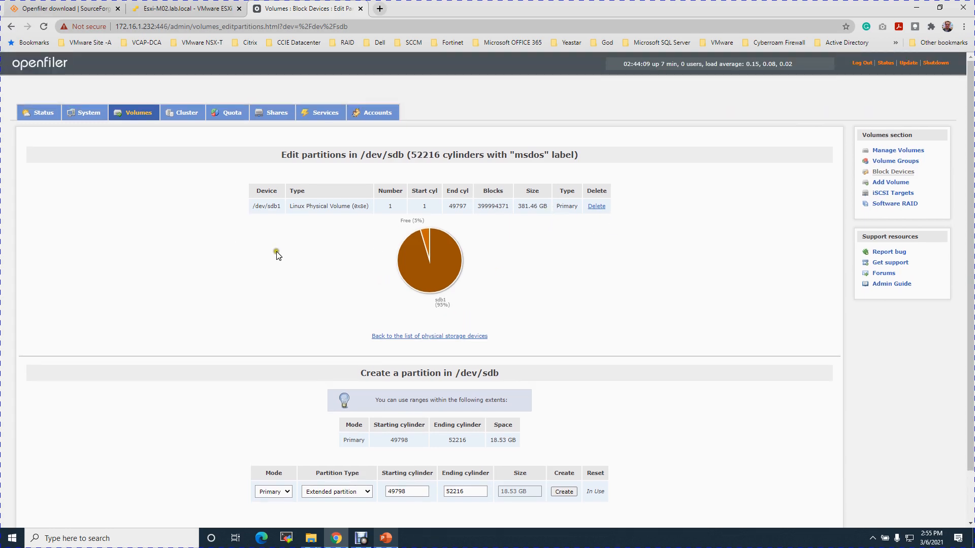
Step: Create a volume group named One-HDD from the physical volume /dev/sdb1
left_click(890, 182)
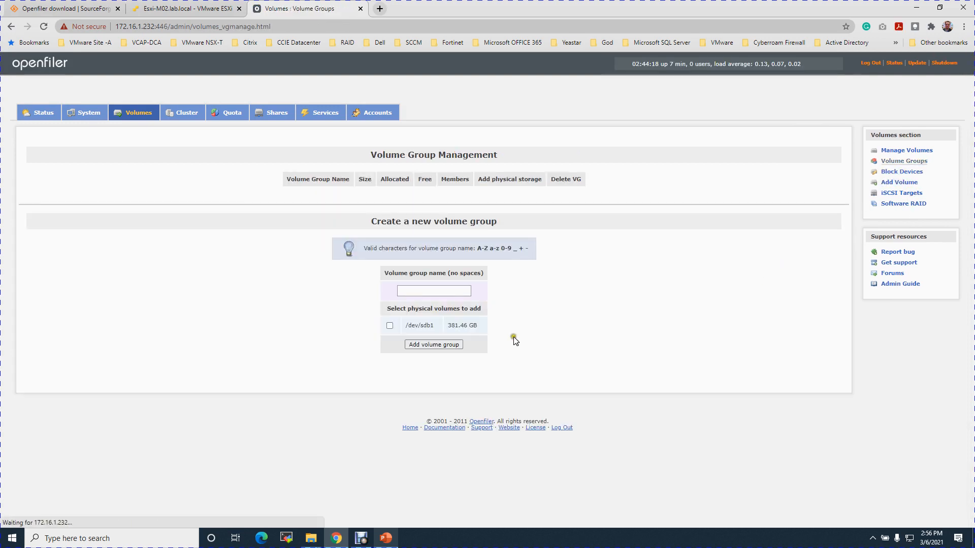
left_click(455, 291)
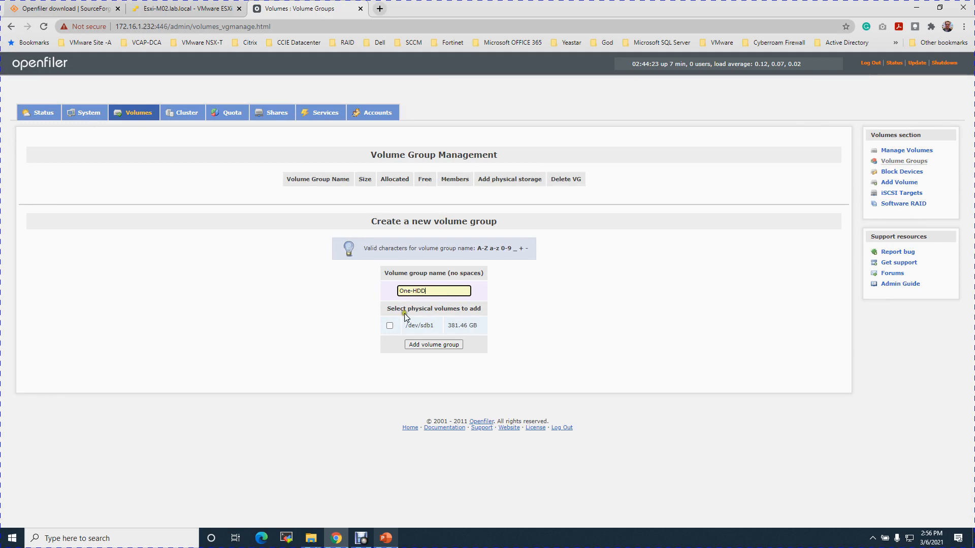
left_click(389, 325)
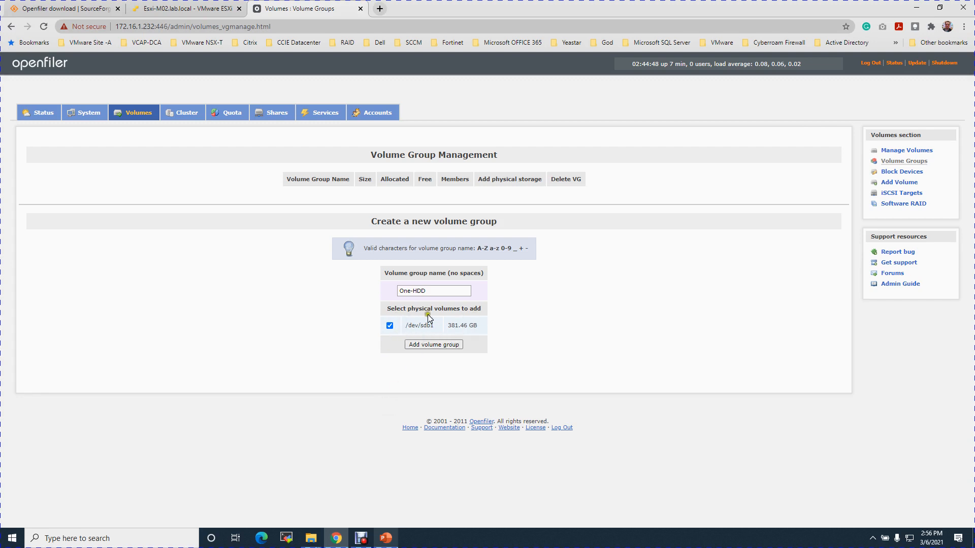
left_click(436, 346)
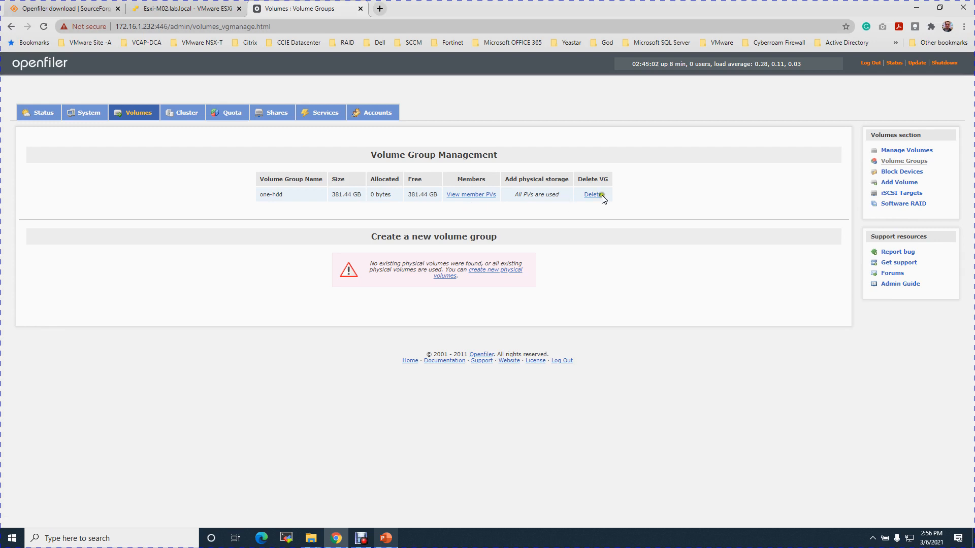
Step: Open the Add Volume page and select the one-hdd volume group for the new volume
left_click(902, 184)
left_click(902, 184)
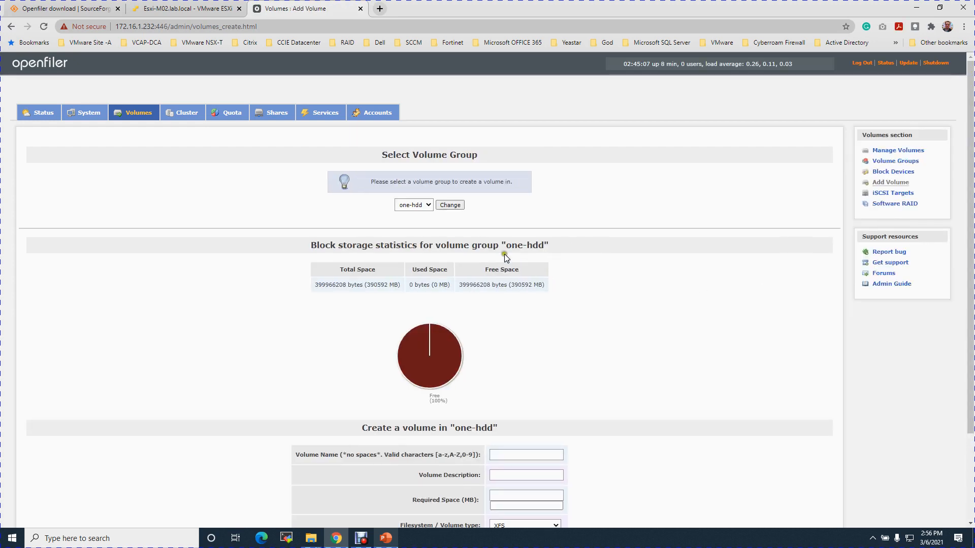
left_click(414, 205)
left_click(411, 214)
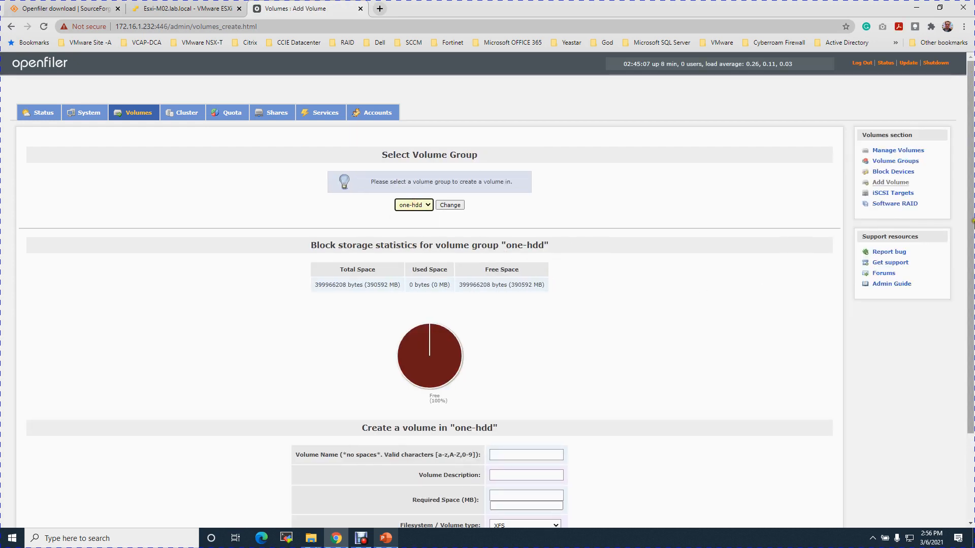
Step: Name the new volume NFS and describe it as "Only for Home Lab"
left_click_drag(971, 213, 966, 307)
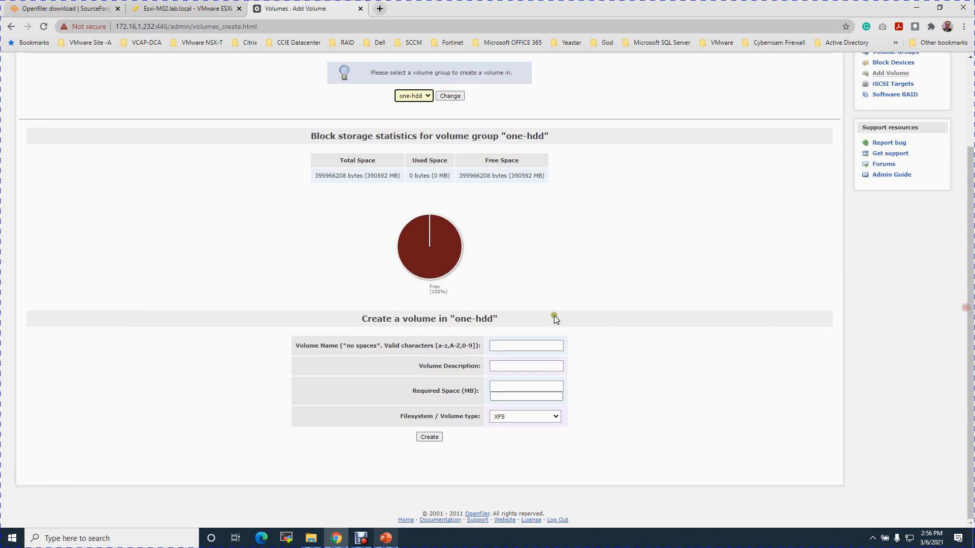
left_click(503, 345)
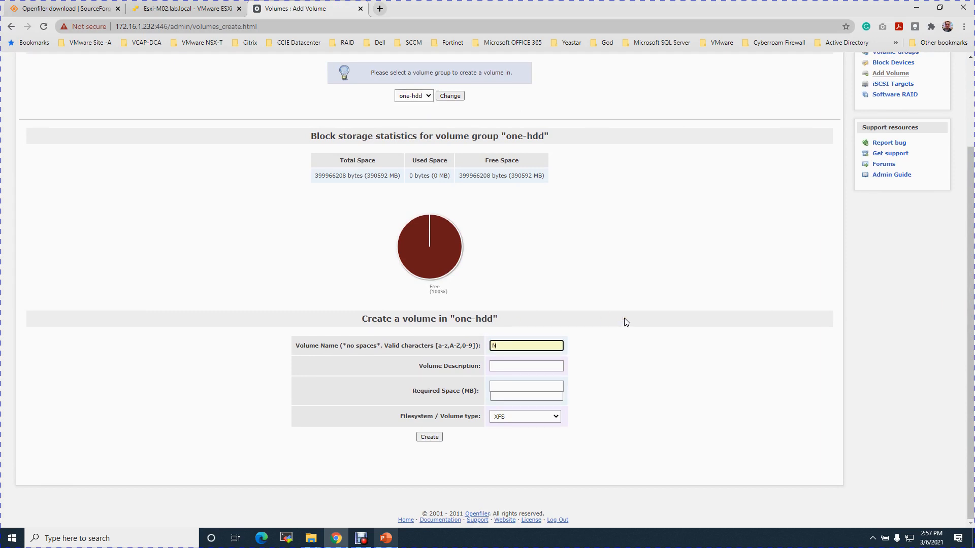
type("NFS")
left_click(526, 364)
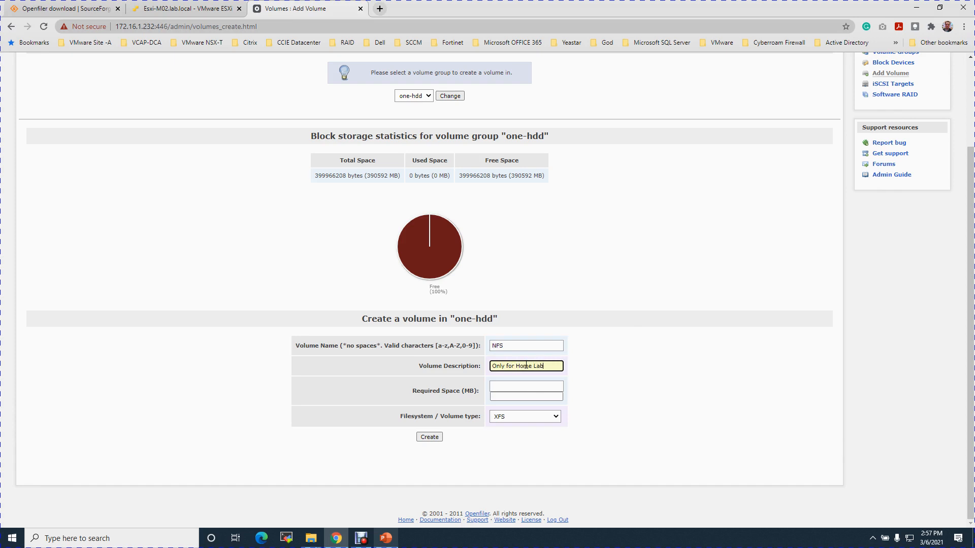
type("Only for Home Lab")
Step: Try to fill in the required space for the new volume with XFS as its filesystem type
left_click(507, 386)
left_click(596, 407)
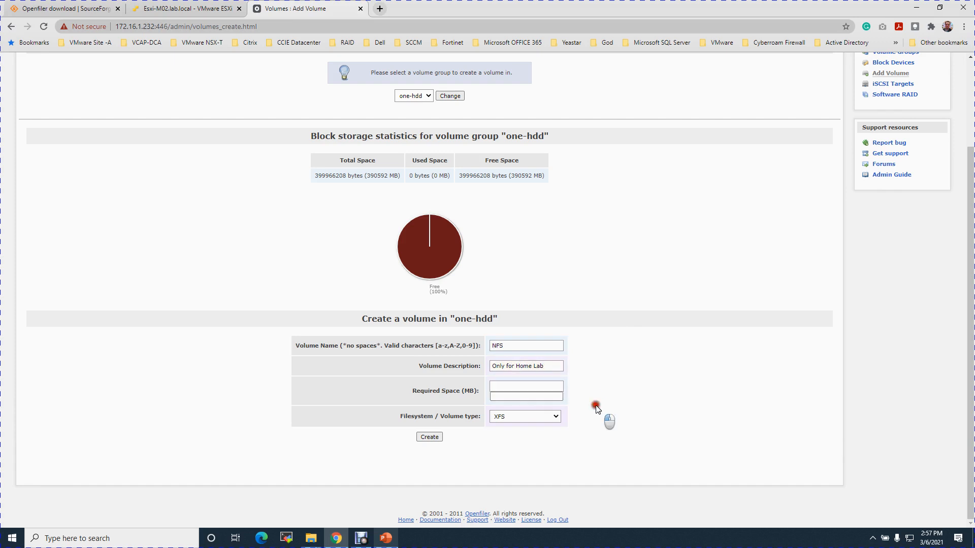
left_click(507, 418)
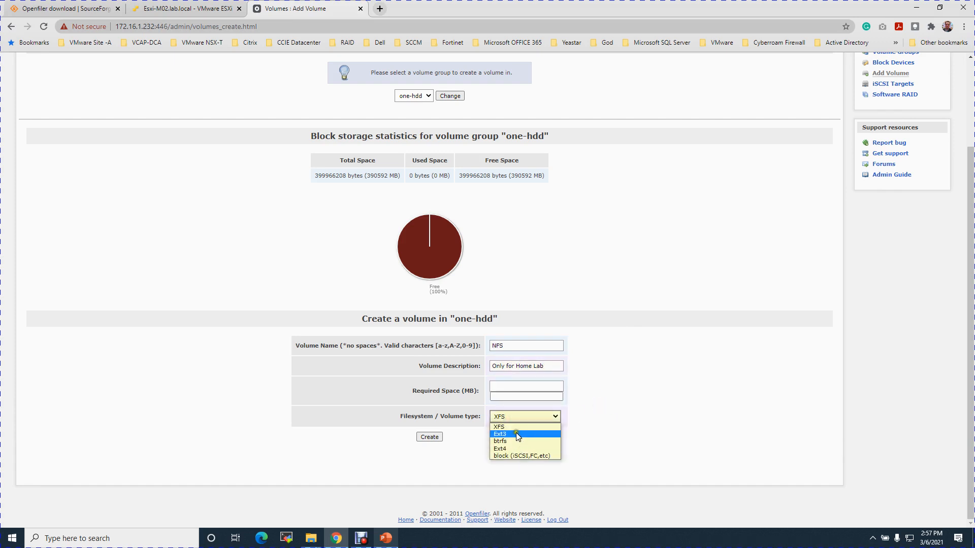
left_click(515, 427)
left_click(523, 388)
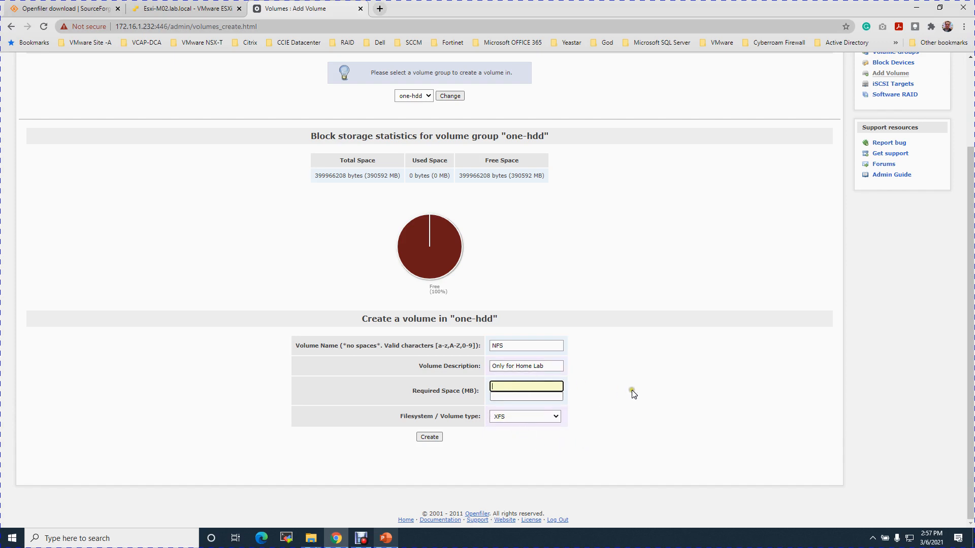
left_click(541, 399)
left_click(524, 388)
left_click(527, 398)
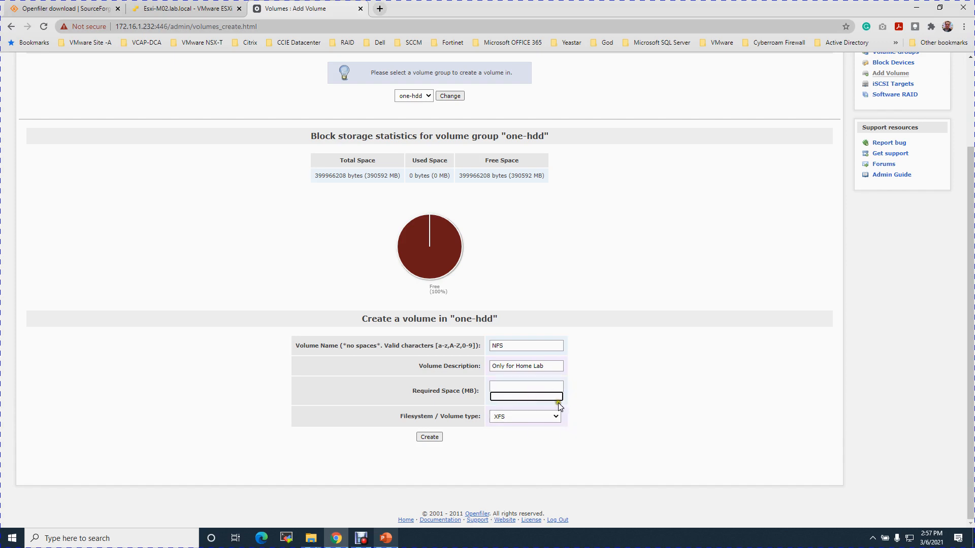
Step: Try the Ext3 and btrfs filesystem types for the new volume and return to its required space
left_click(540, 415)
left_click(505, 434)
left_click(526, 416)
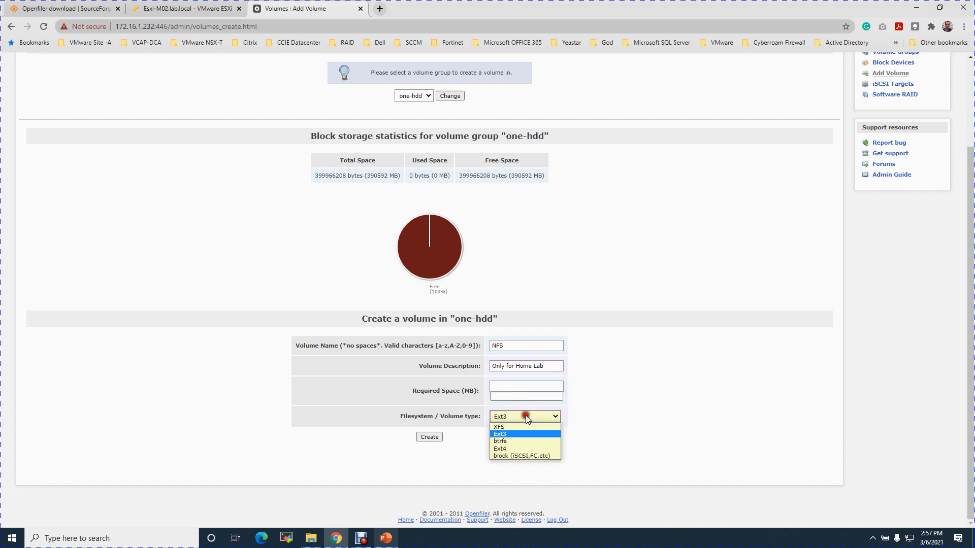
left_click(517, 441)
left_click(534, 387)
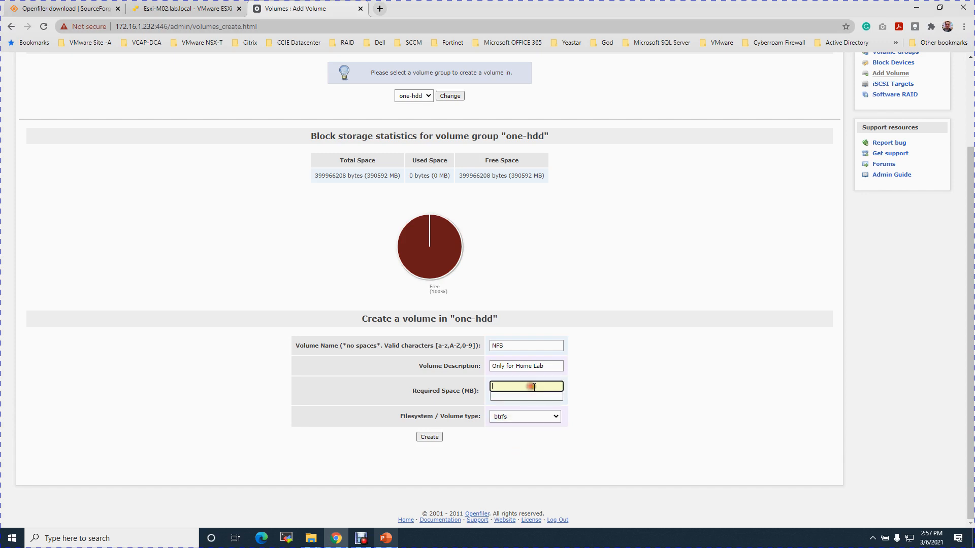
left_click(630, 389)
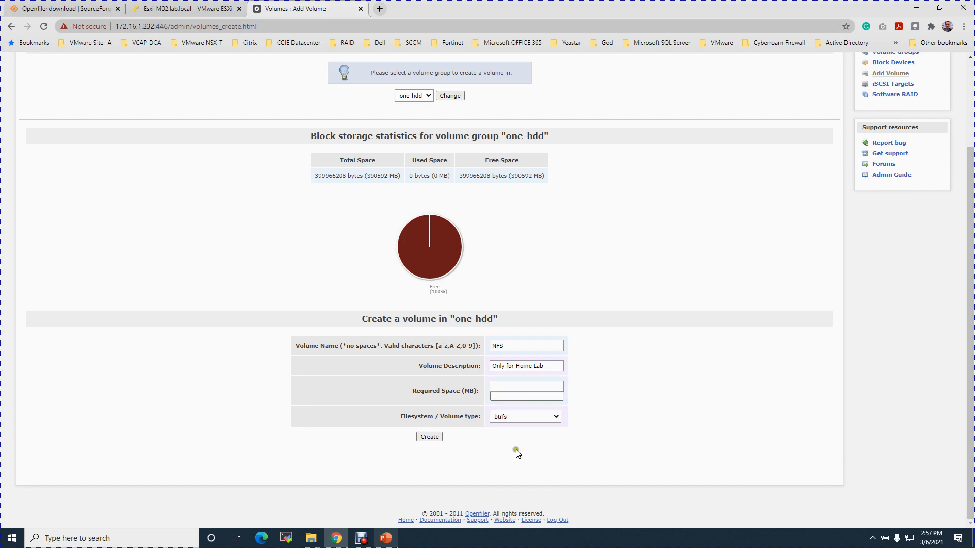
left_click(361, 537)
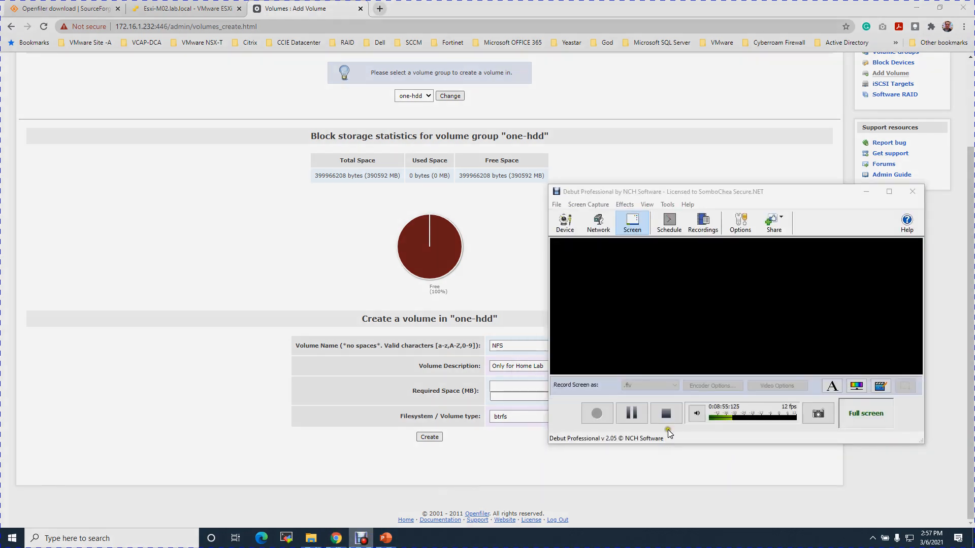
left_click(635, 418)
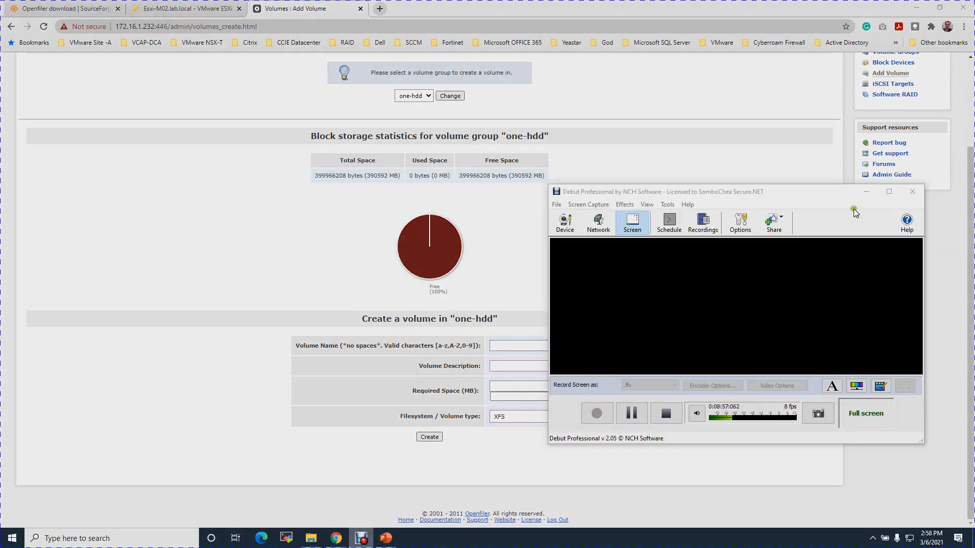
left_click(874, 193)
left_click(496, 345)
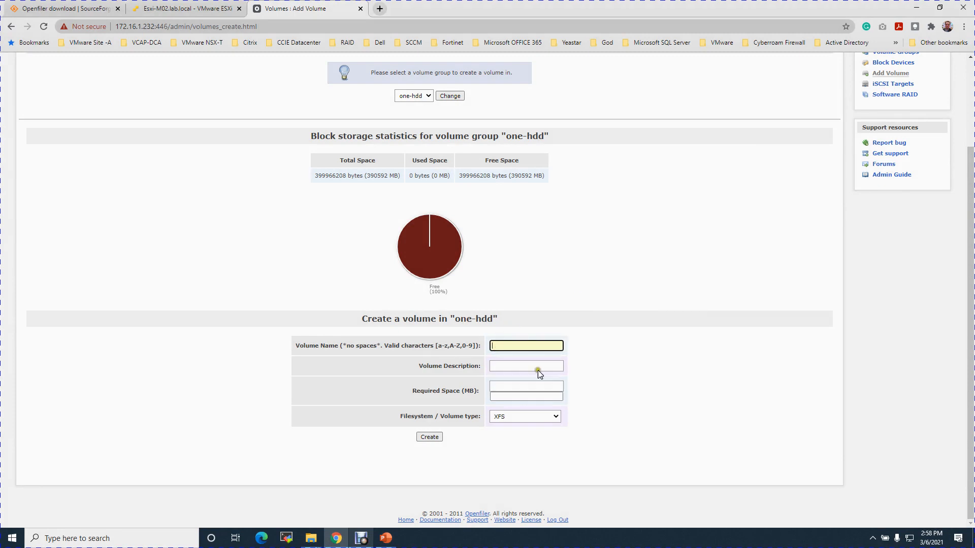
left_click_drag(426, 391, 515, 396)
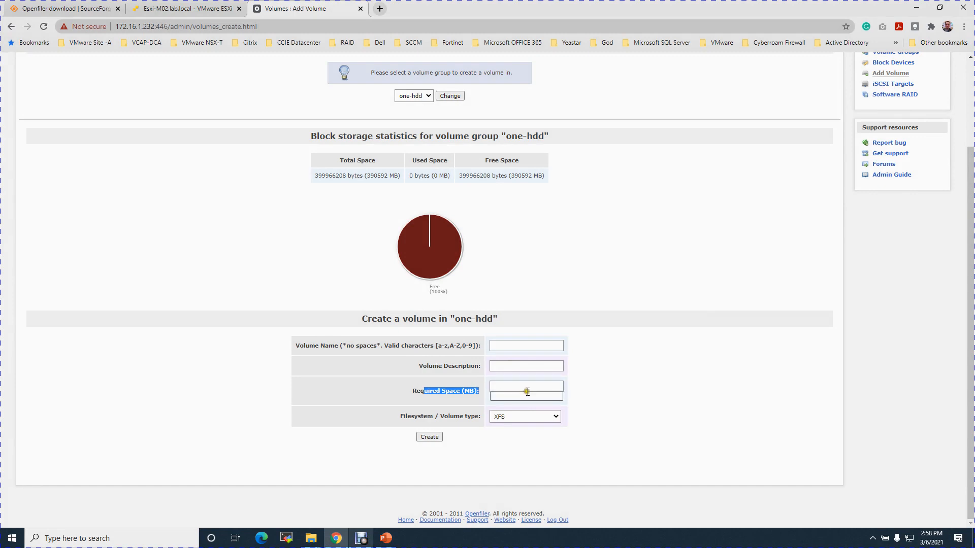
left_click(618, 395)
Step: Enable the NFS Server and CIFS Server services at boot and start both of them
scroll(623, 395, "up", 3)
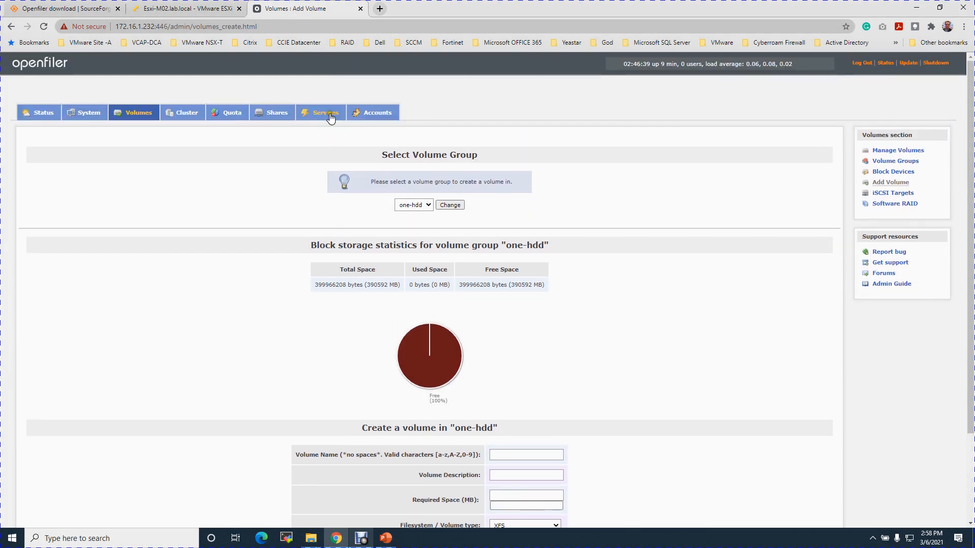
left_click(329, 115)
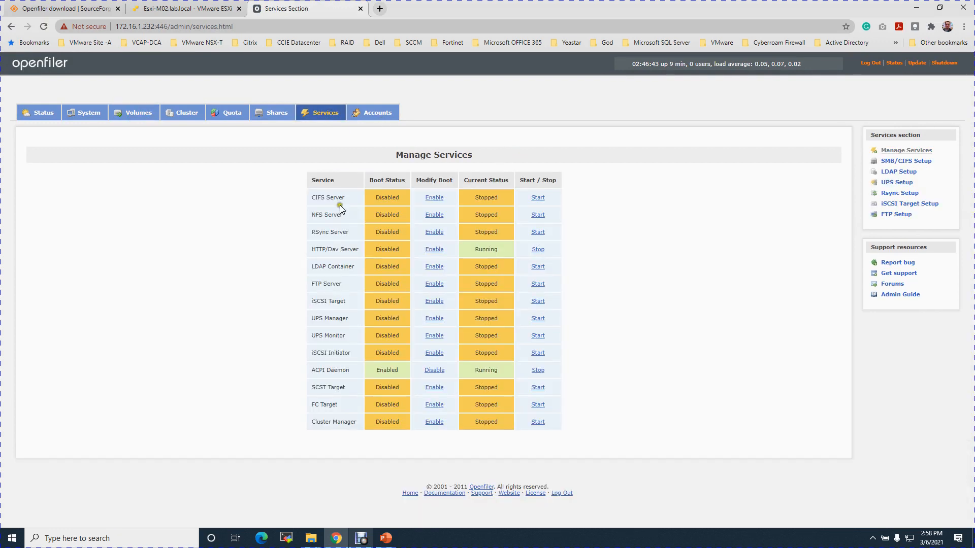
left_click_drag(315, 215, 401, 218)
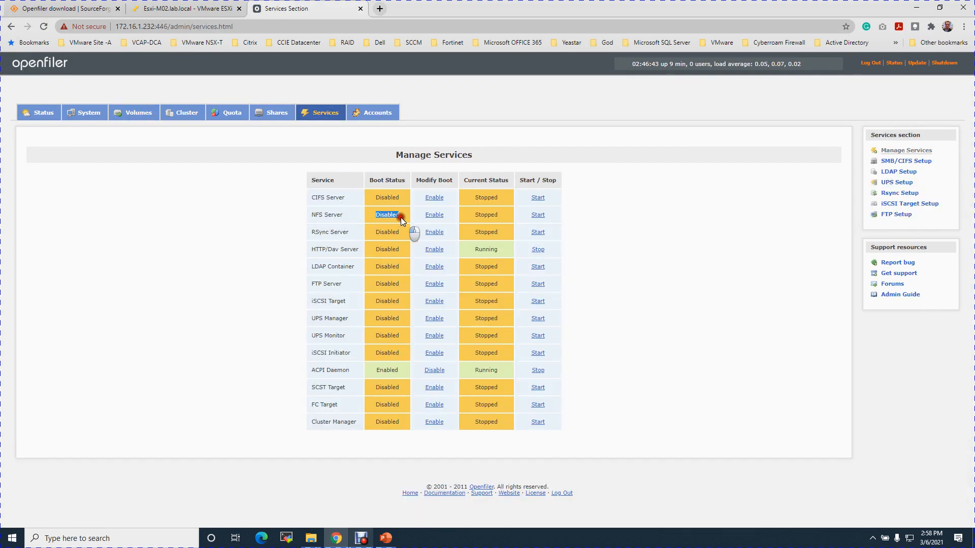
left_click(433, 216)
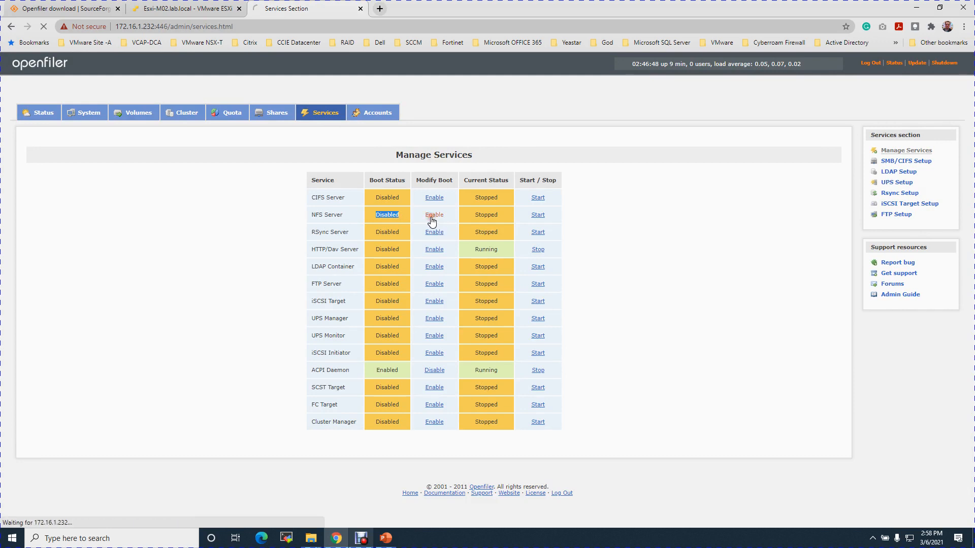
left_click(538, 215)
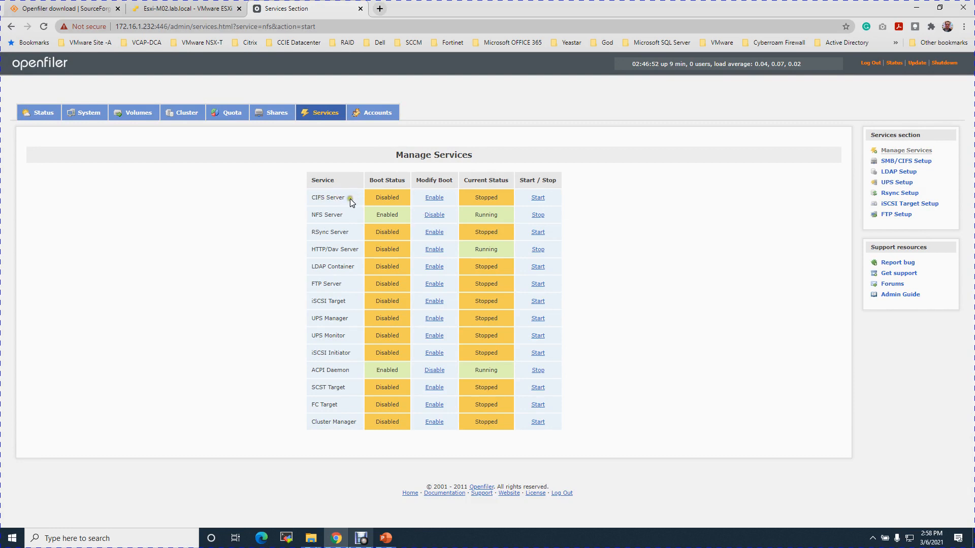
left_click(433, 199)
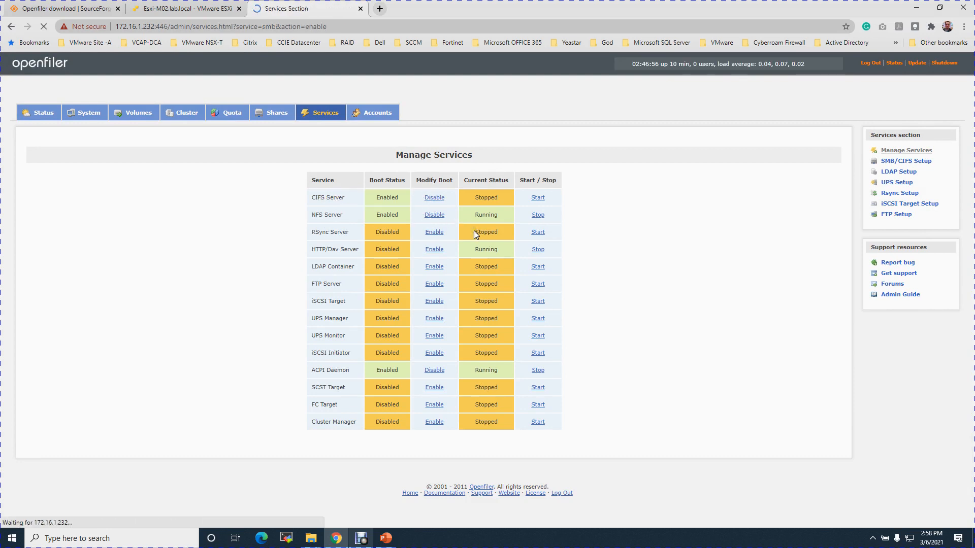
left_click(538, 198)
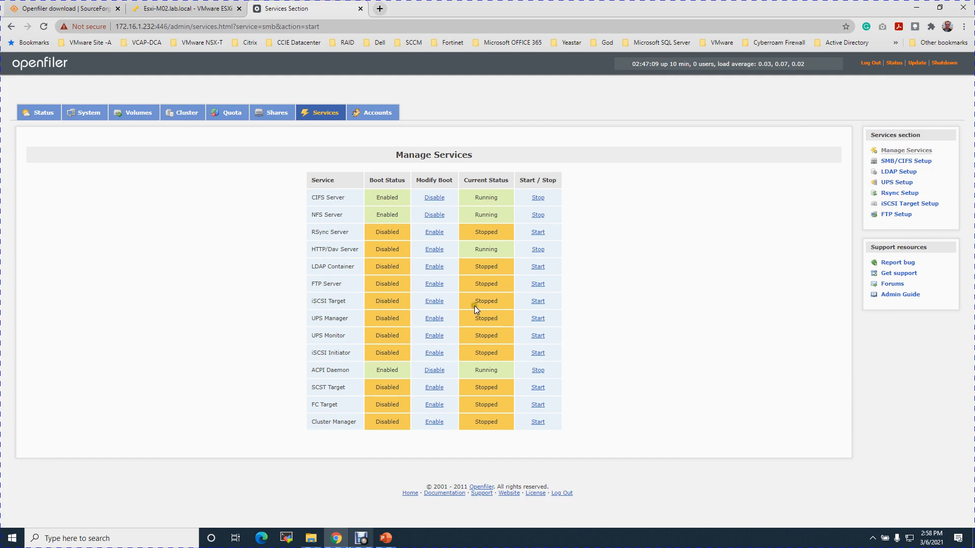
Step: Return to the Add Volume page for one-hdd and try to fill in the required space
left_click(138, 111)
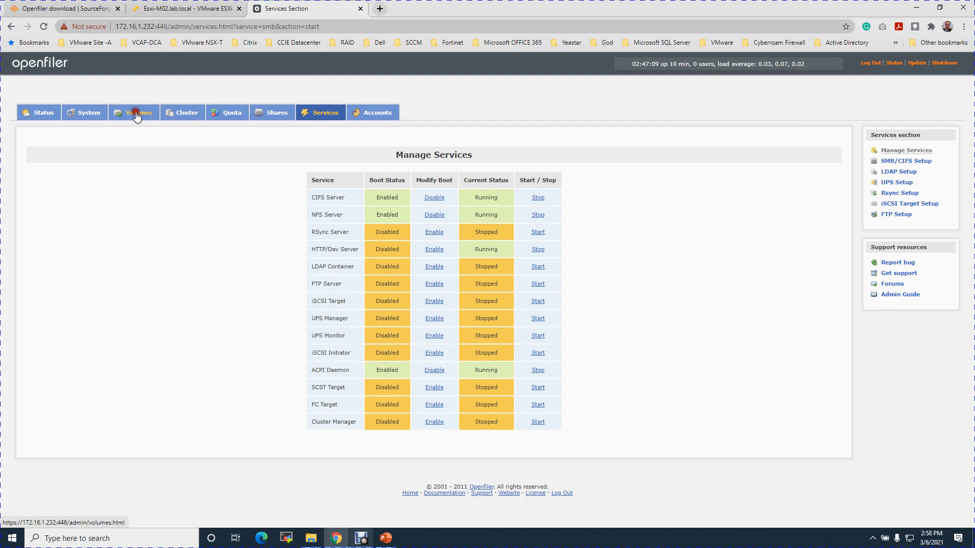
left_click(907, 182)
scroll(700, 307, "down", 2)
left_click(543, 394)
left_click(519, 405)
left_click(520, 395)
left_click(522, 404)
left_click(528, 394)
left_click(640, 394)
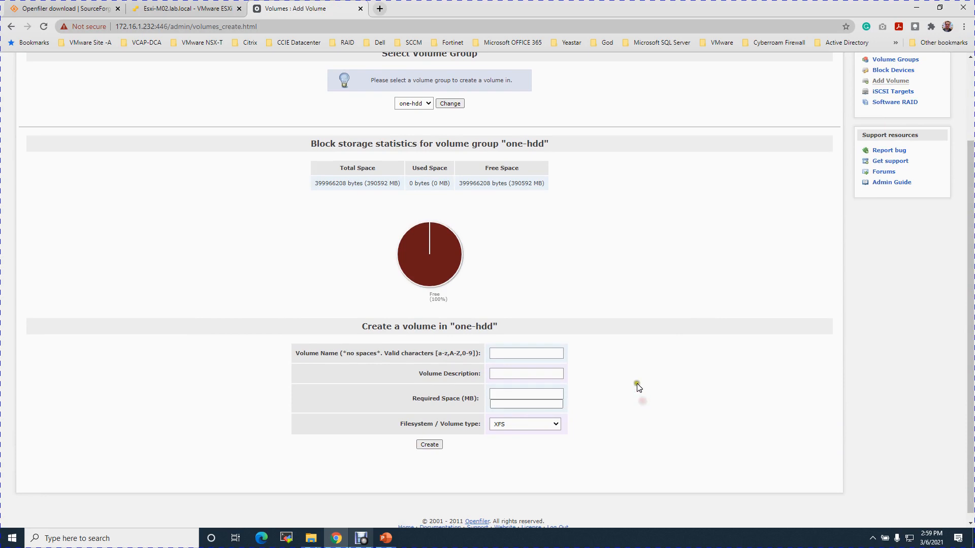
Step: Reload the Add Volume page and check the volume creation form for one-hdd
scroll(629, 352, "up", 2)
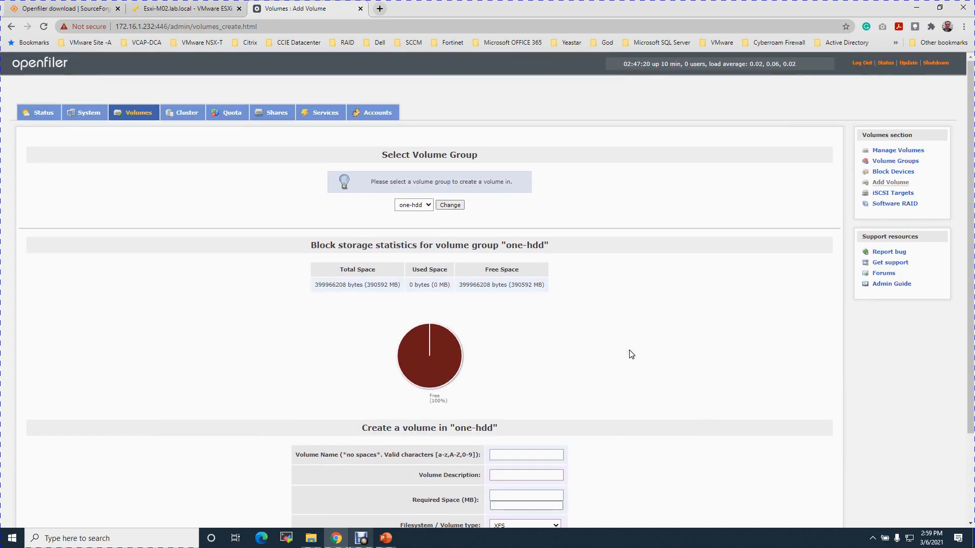
scroll(631, 354, "down", 2)
scroll(631, 354, "up", 2)
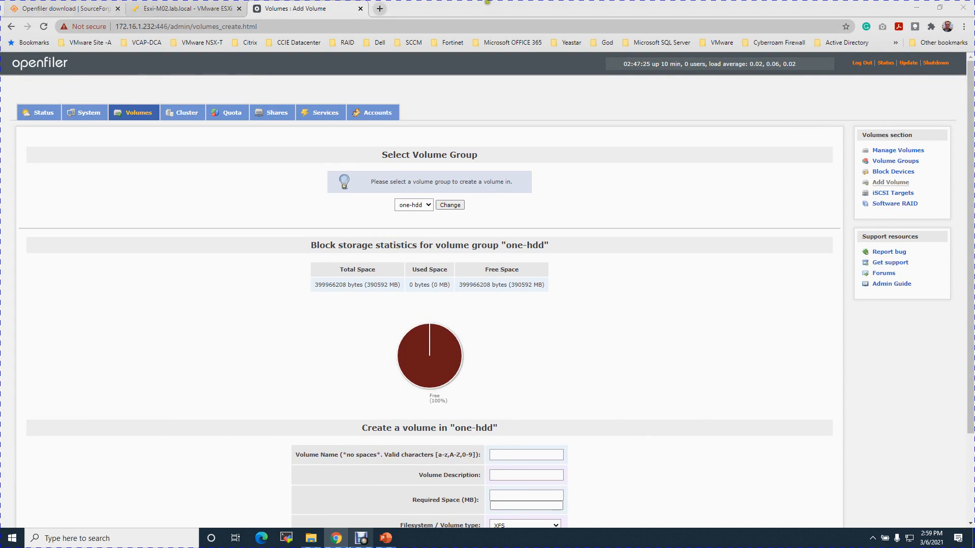
left_click(45, 28)
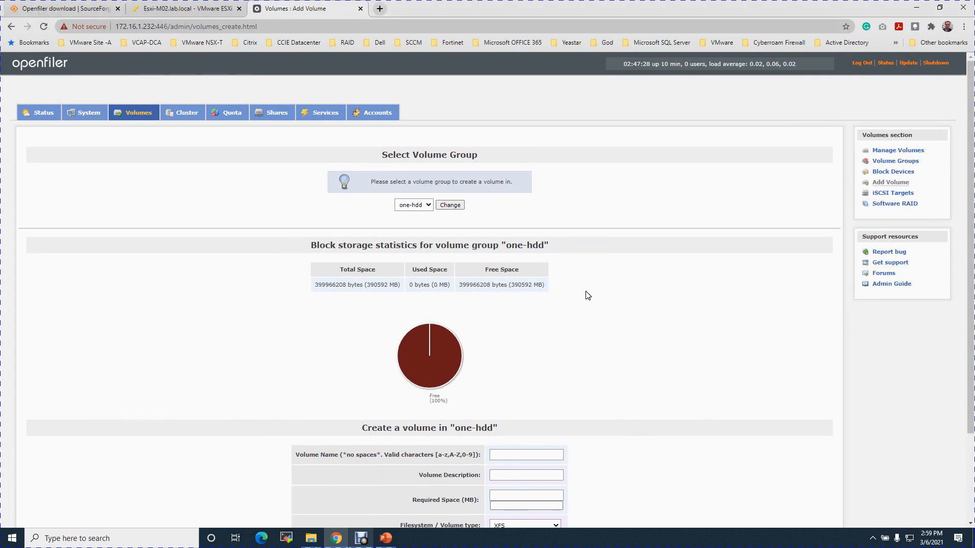
scroll(585, 362, "down", 2)
scroll(634, 375, "up", 2)
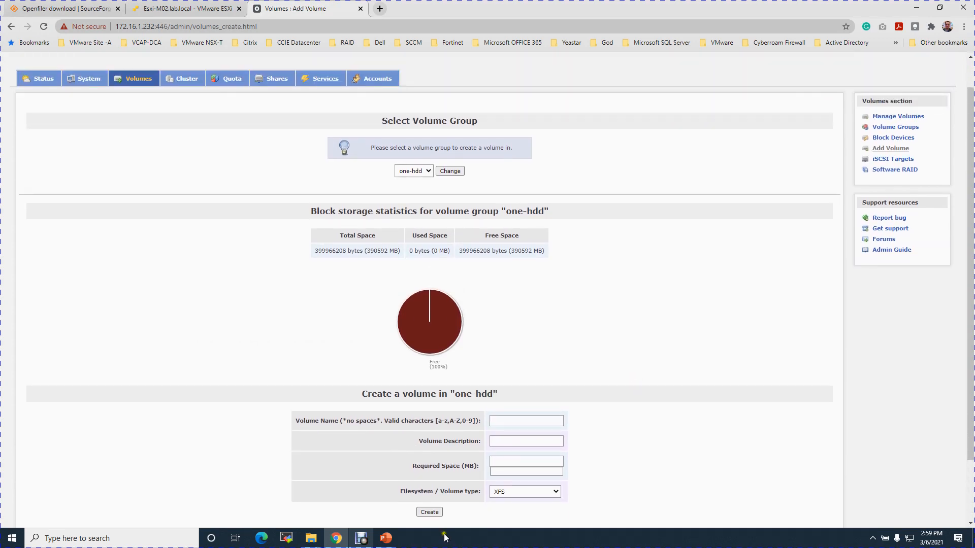
left_click(361, 539)
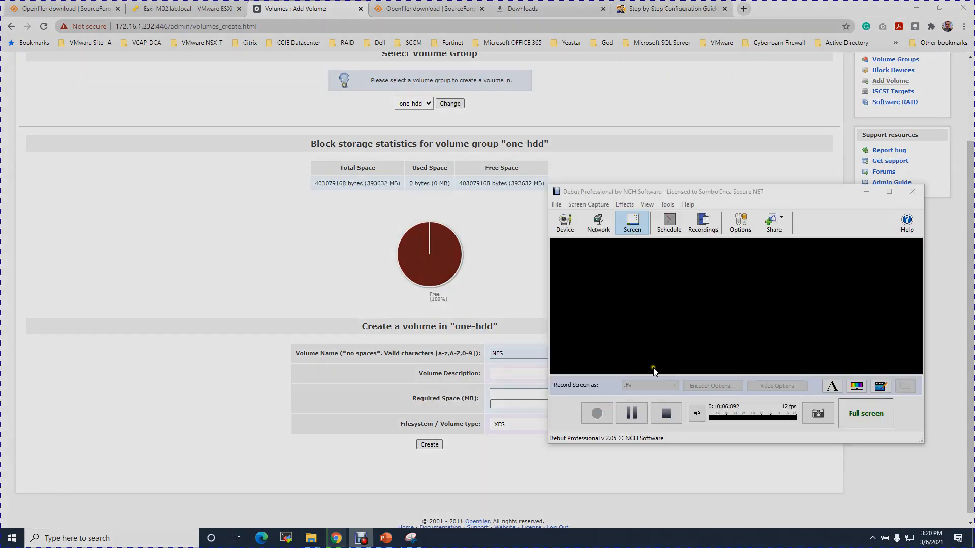
left_click(861, 192)
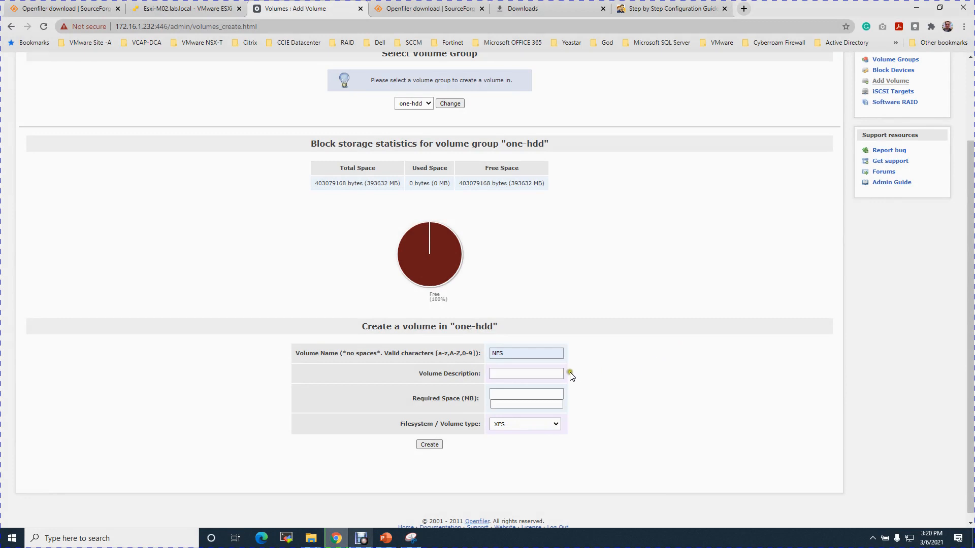
Step: Describe the NFS volume as "For Esxi Storage"
left_click(521, 376)
left_click(514, 375)
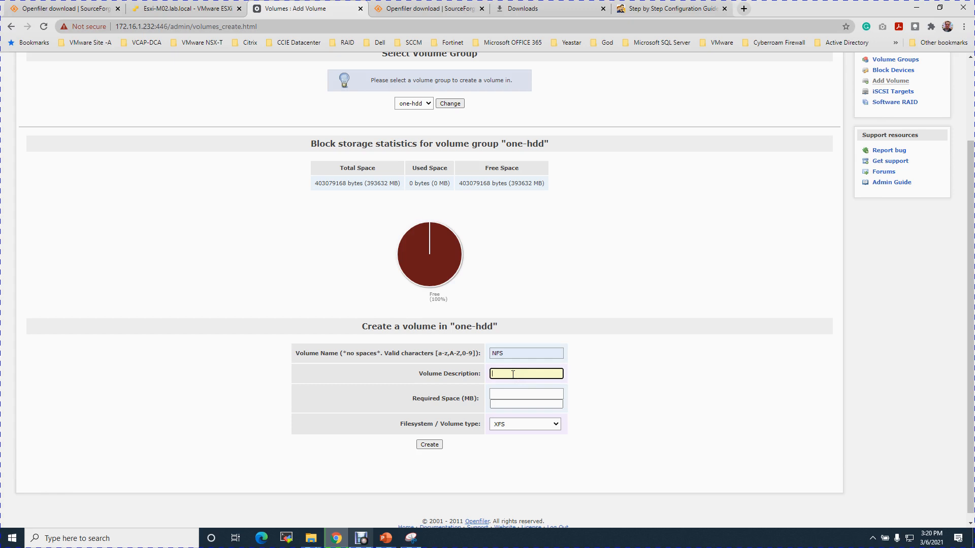
type("For Esxi Storage")
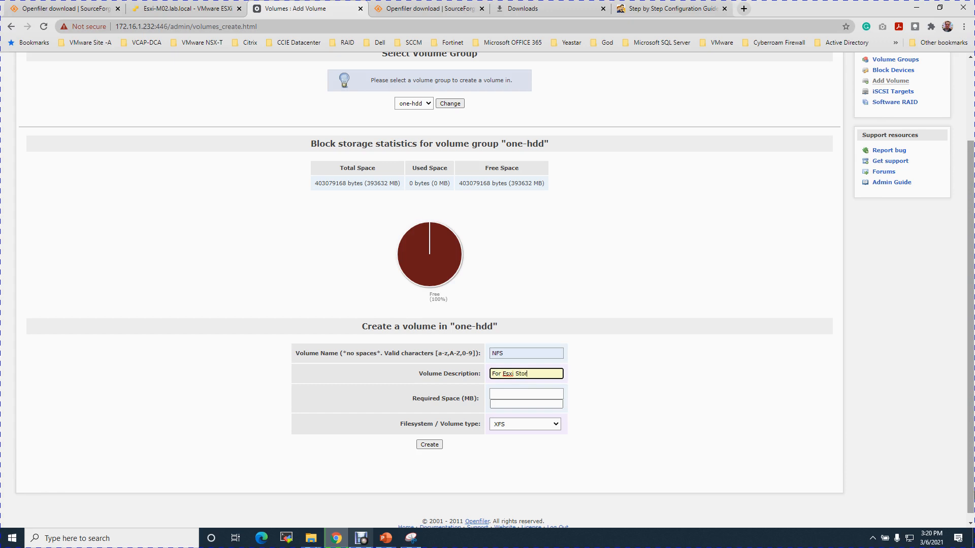
Step: Set the NFS volume's required space to 393632 MB, the total space of the one-hdd volume group
left_click(507, 394)
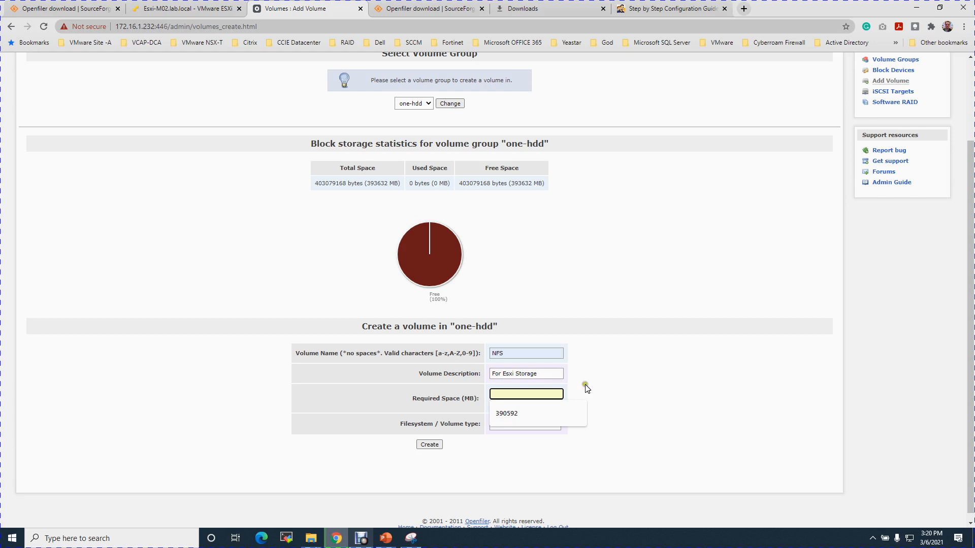
left_click_drag(365, 183, 387, 183)
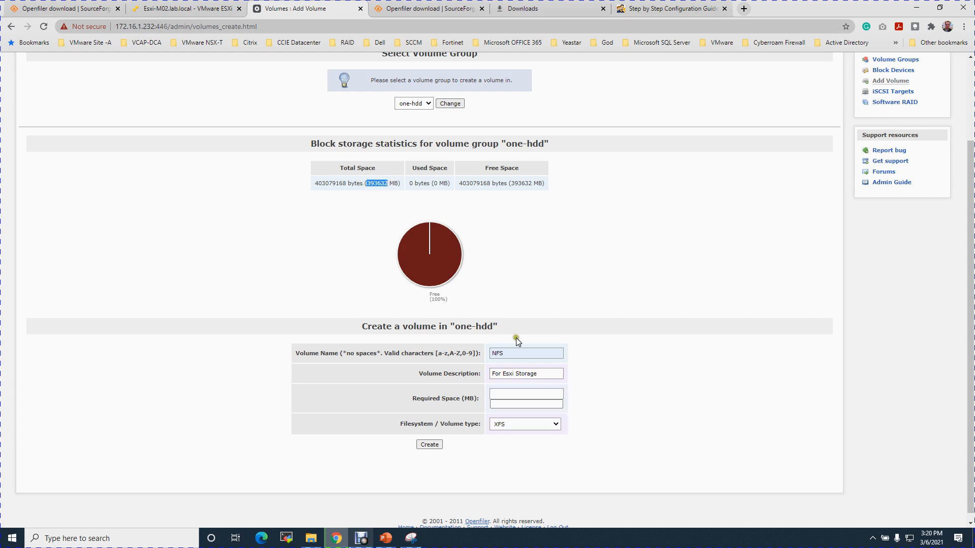
left_click(501, 395)
type("393632")
left_click(693, 407)
Step: Choose XFS as the filesystem type and create the NFS volume in one-hdd
left_click(548, 425)
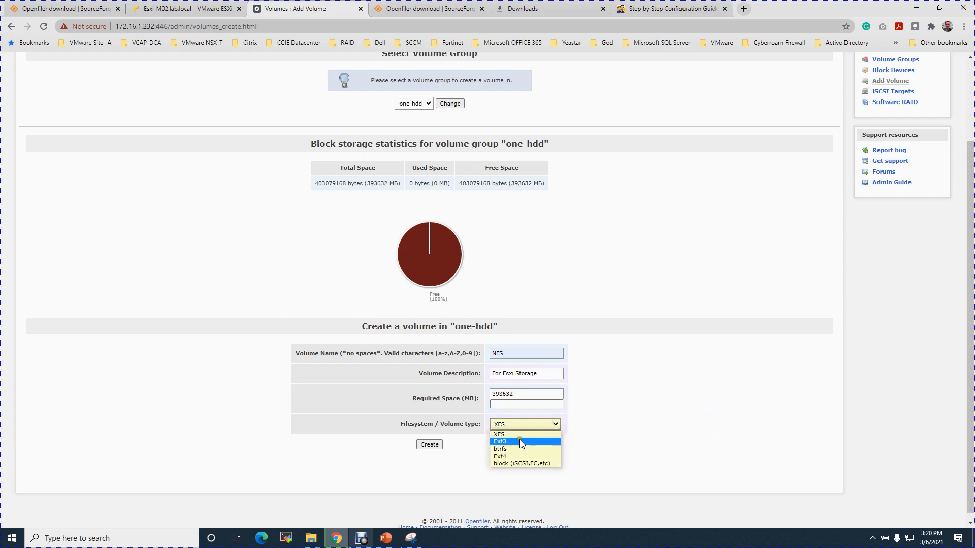
left_click(508, 434)
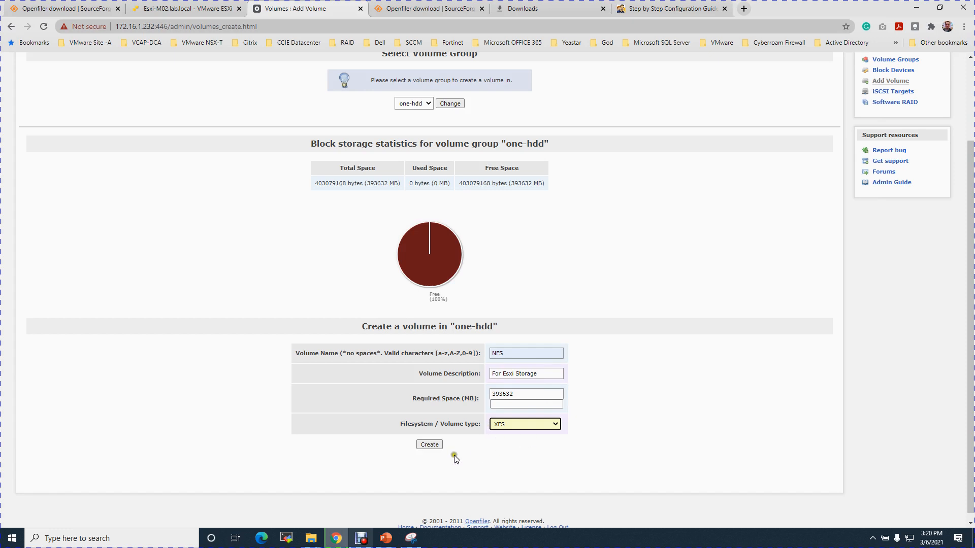
left_click(430, 445)
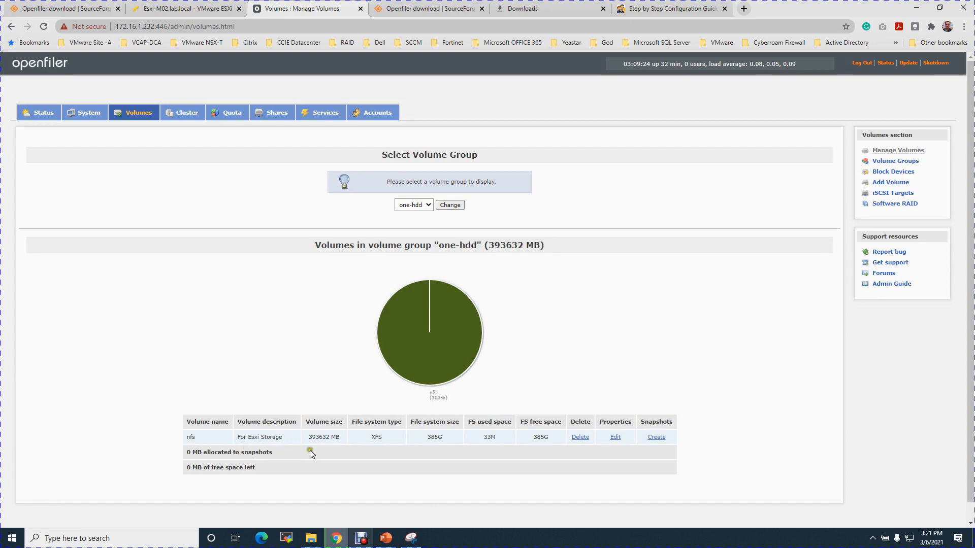
Step: Examine the file system size and free space of the nfs volume in the one-hdd volume list
double_click(435, 439)
double_click(546, 437)
left_click(619, 348)
Step: Check the boot and current status of the NFS Server in the service list
left_click(276, 116)
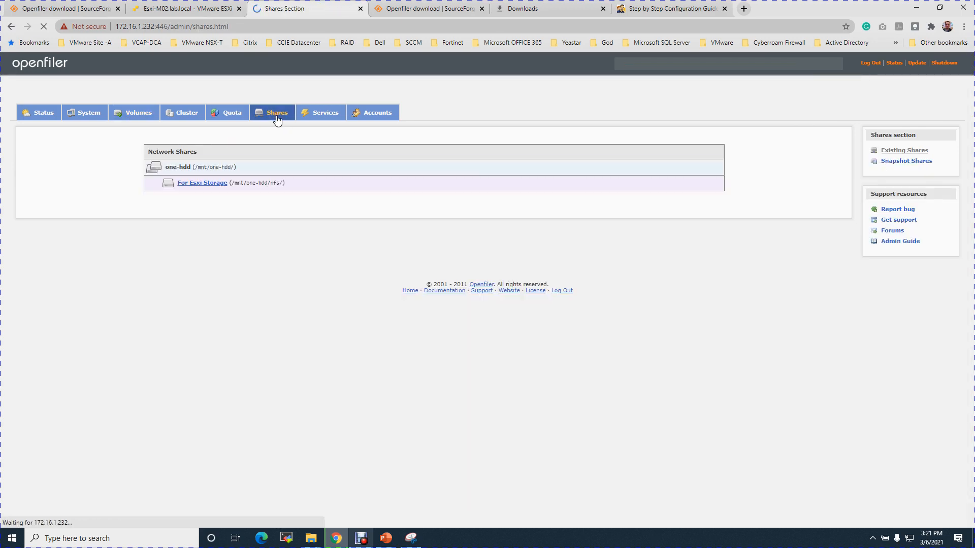
left_click(331, 115)
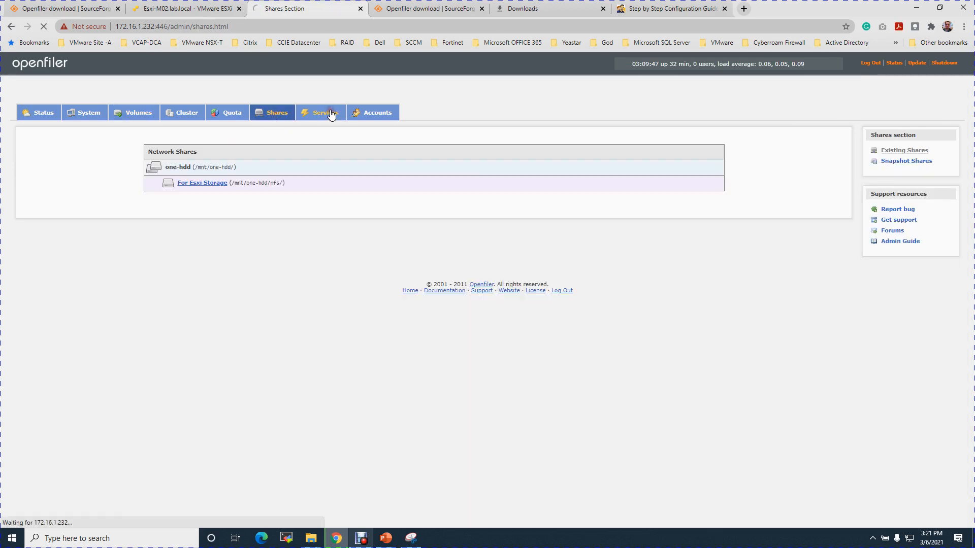
left_click_drag(317, 216, 336, 216)
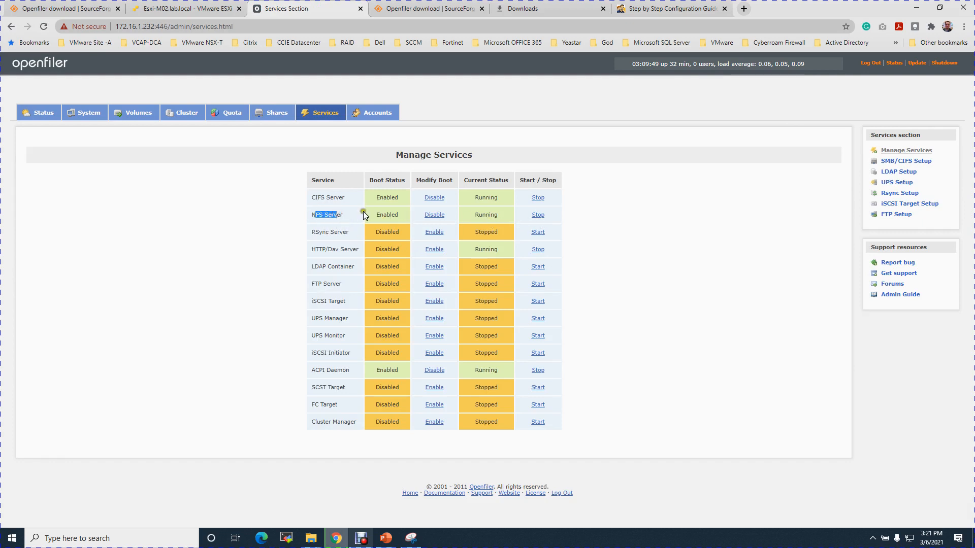
Step: Create a sub-folder named One-Disk under the For Esxi Storage network share volume
left_click(276, 115)
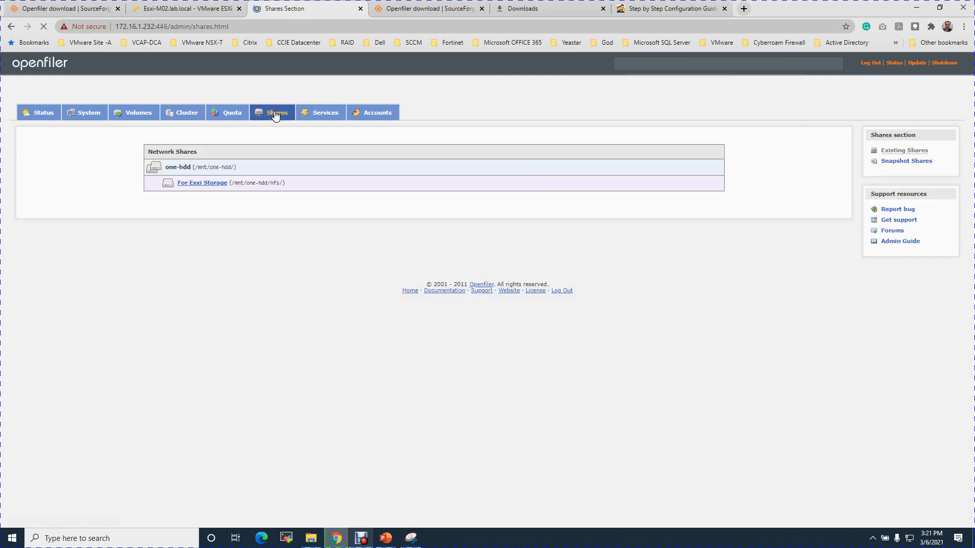
left_click(199, 183)
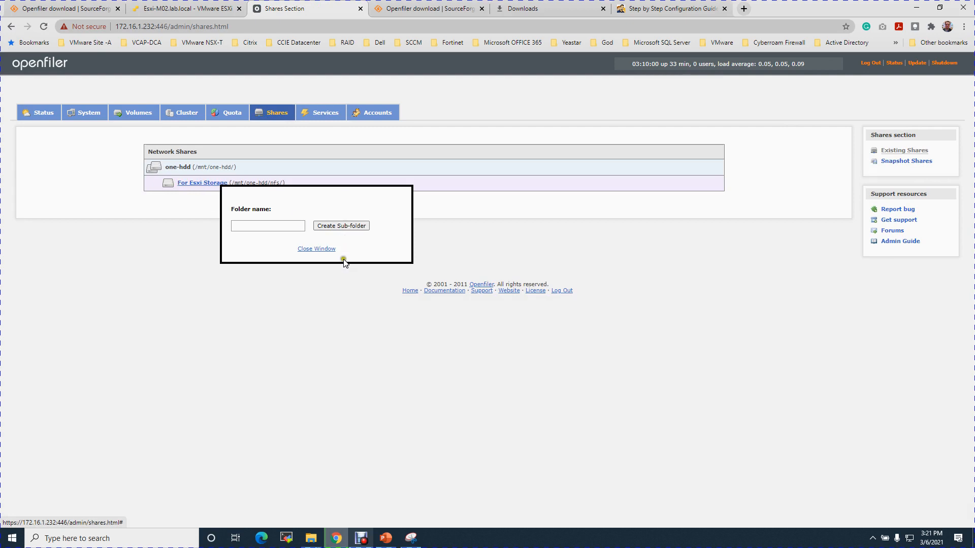
left_click(340, 226)
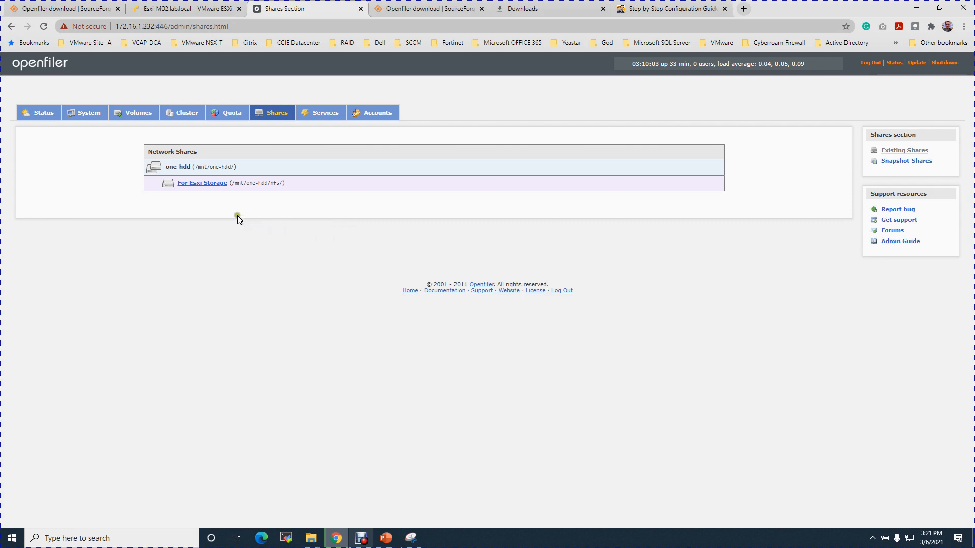
left_click(210, 182)
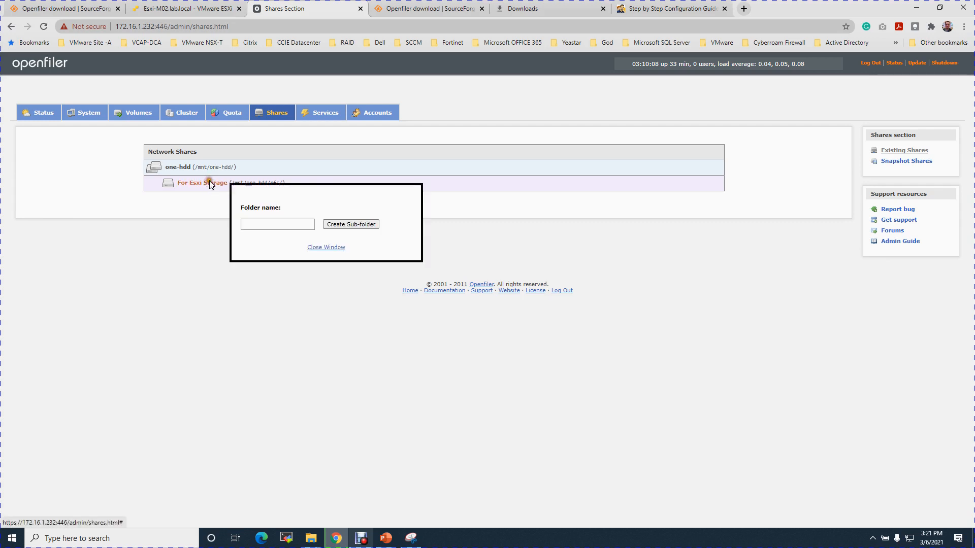
left_click(288, 224)
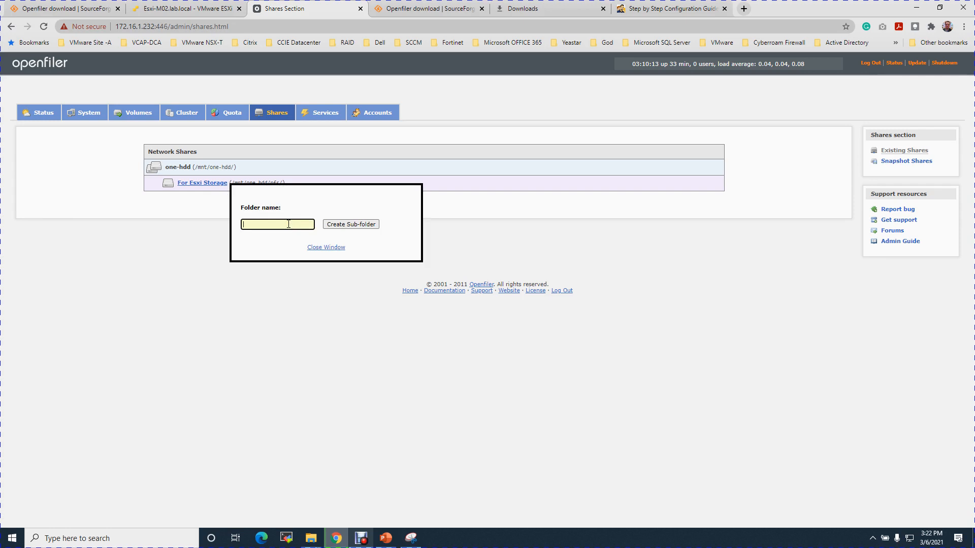
type("ON")
key("BackSpace")
type("ne-Disk")
left_click(350, 225)
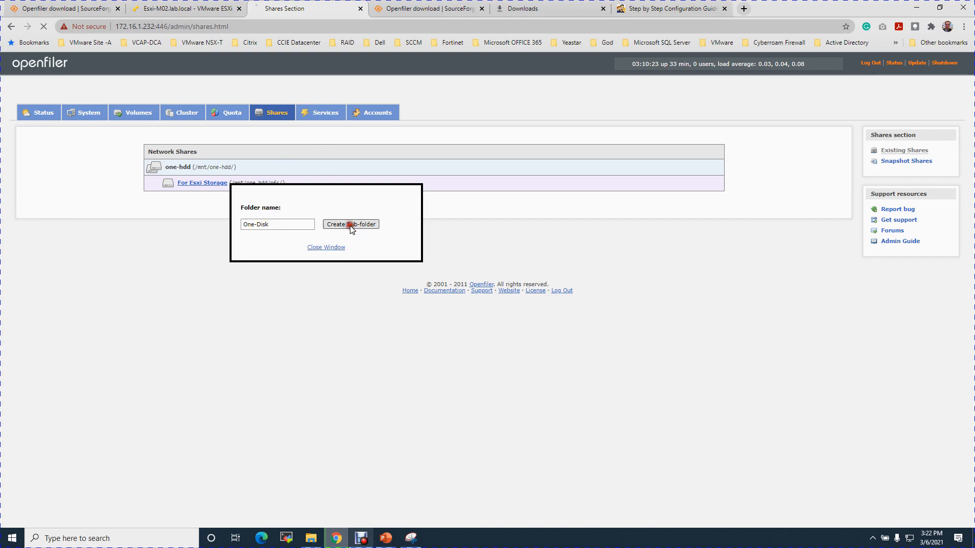
Step: Make the One-Disk folder a share and set its access control mode to Public guest access
left_click(209, 200)
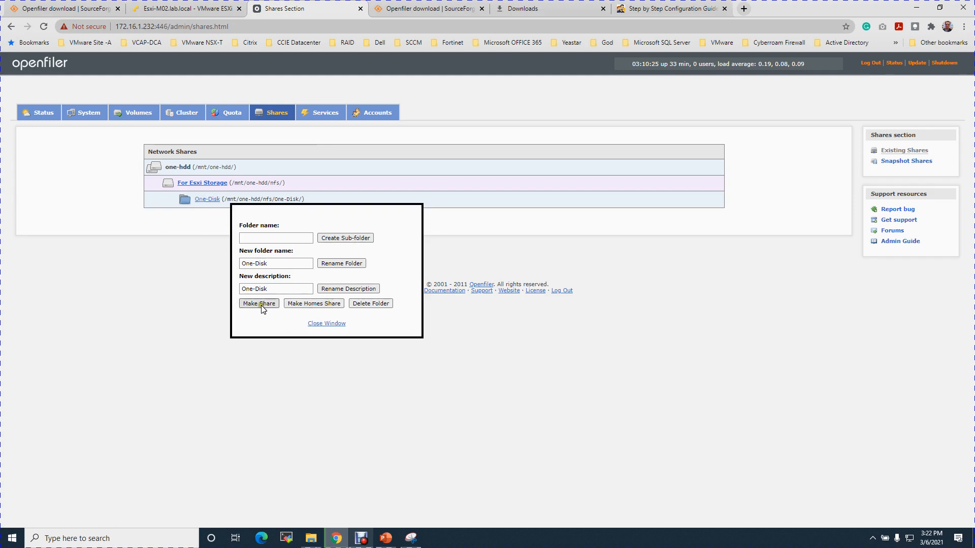
left_click(266, 303)
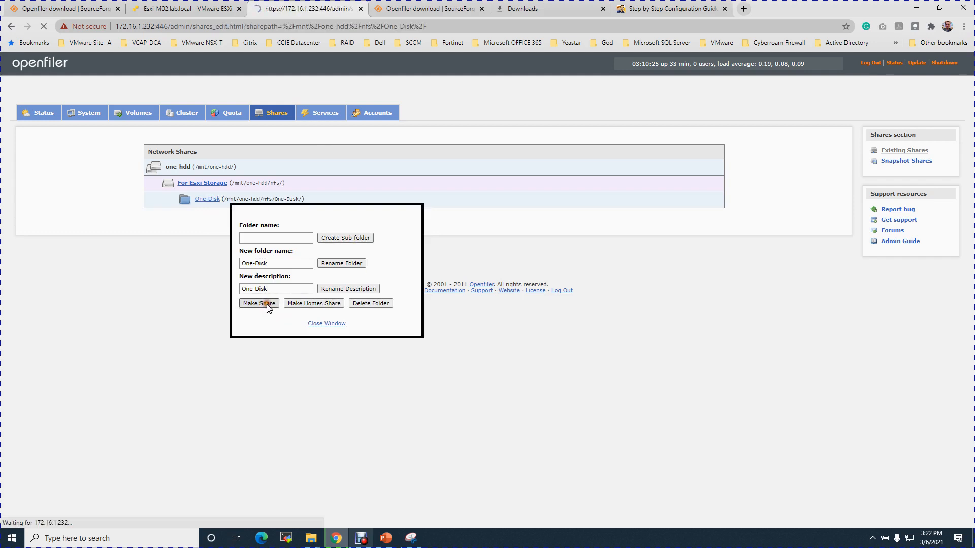
scroll(678, 272, "down", 2)
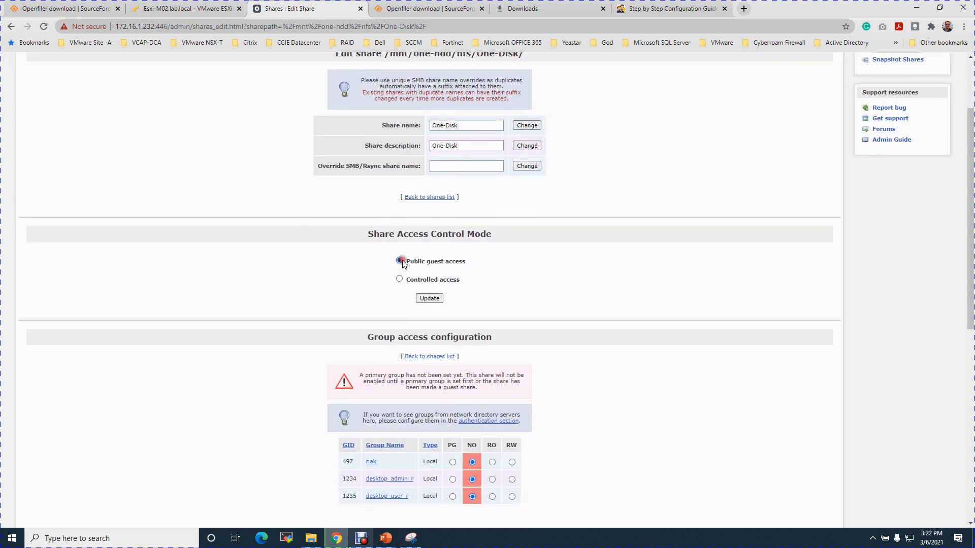
left_click_drag(380, 235, 504, 239)
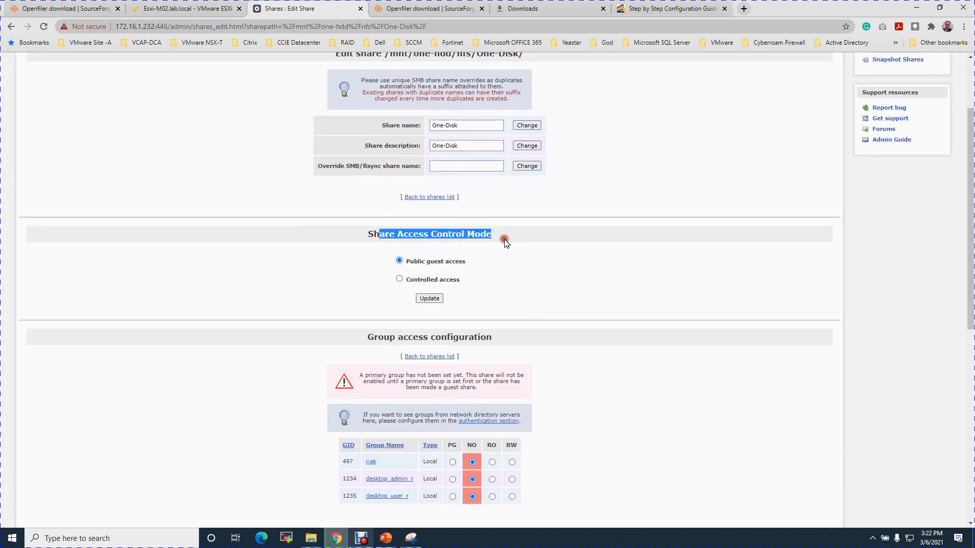
left_click(430, 299)
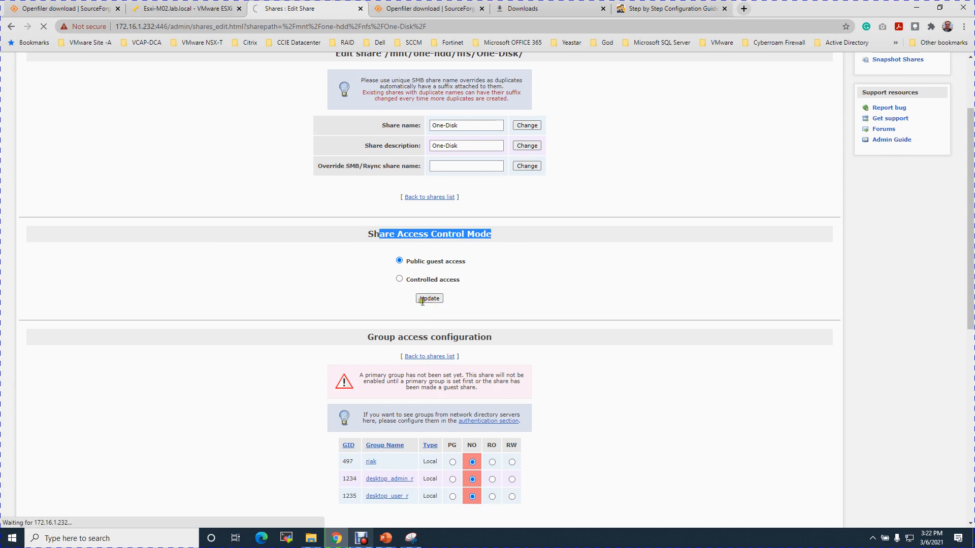
Step: Grant the Home_n/w network read-write SMB/CIFS access to the One-Disk share, with services restarted
scroll(571, 305, "down", 3)
scroll(572, 305, "down", 2)
left_click_drag(219, 310, 285, 311)
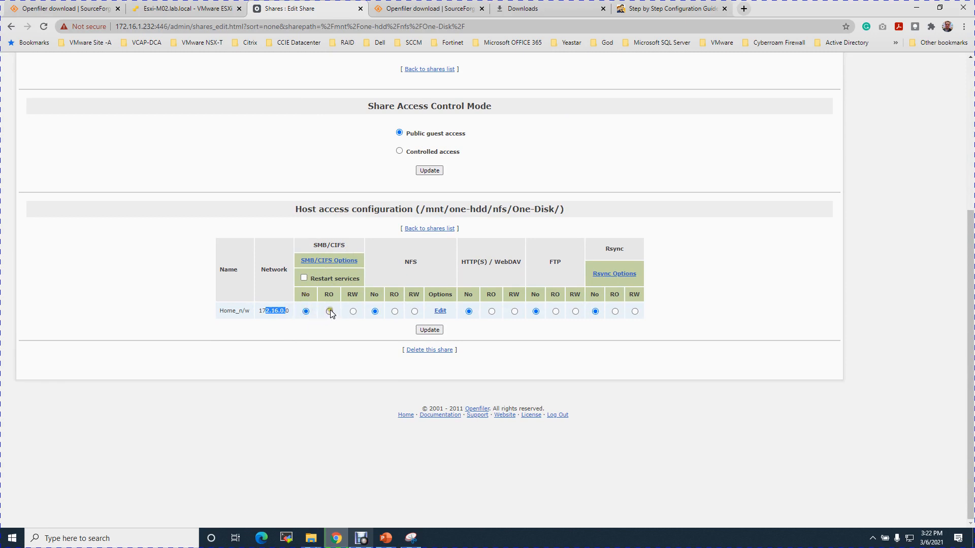
left_click(353, 312)
left_click(432, 331)
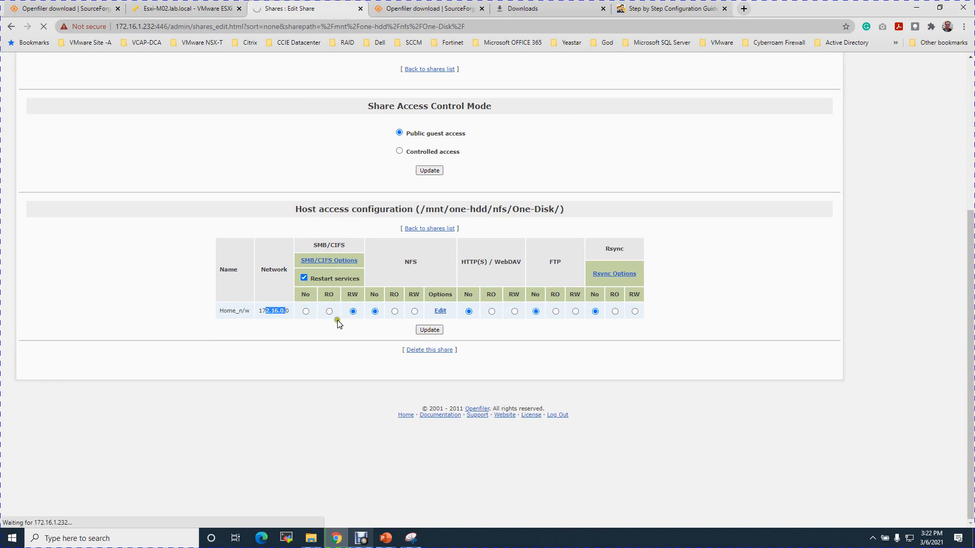
Step: Grant the Home_n/w network read-write NFS access to the One-Disk share, keeping HTTP(S)/WebDAV access at No
scroll(494, 343, "down", 5)
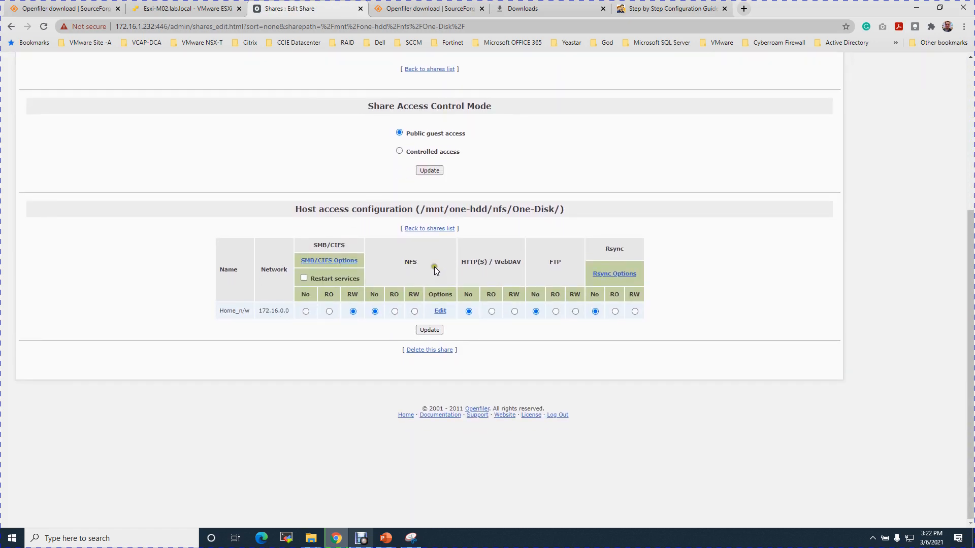
left_click(414, 311)
left_click(425, 330)
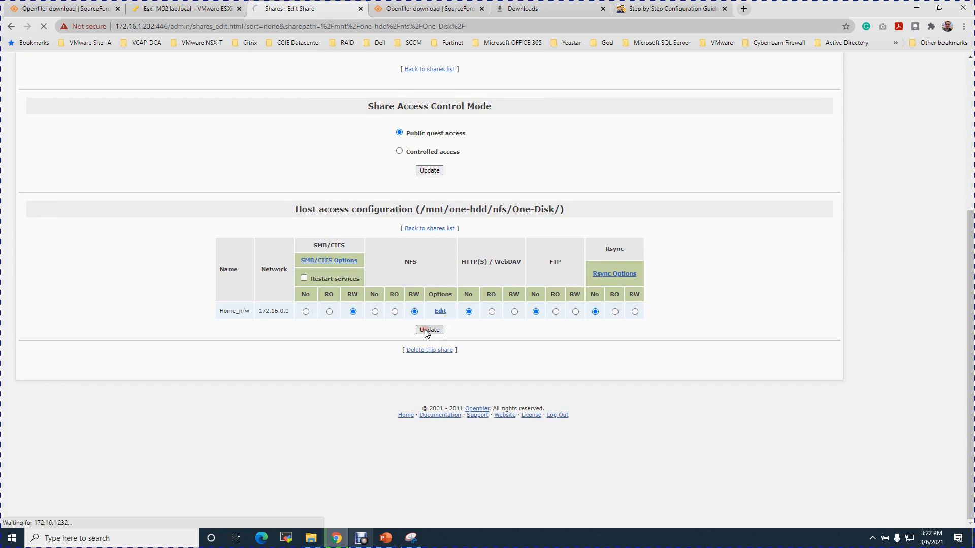
scroll(491, 318, "down", 2)
scroll(491, 318, "down", 4)
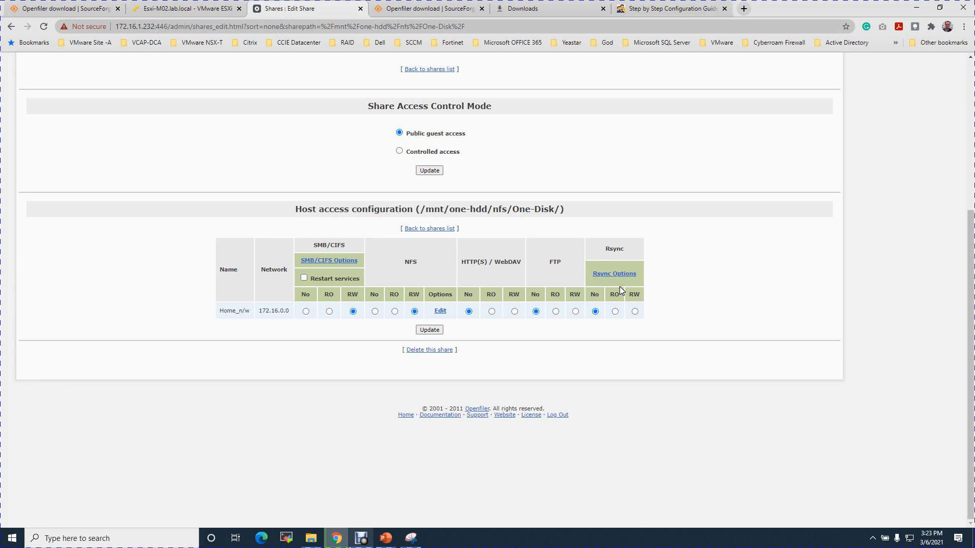
left_click(464, 308)
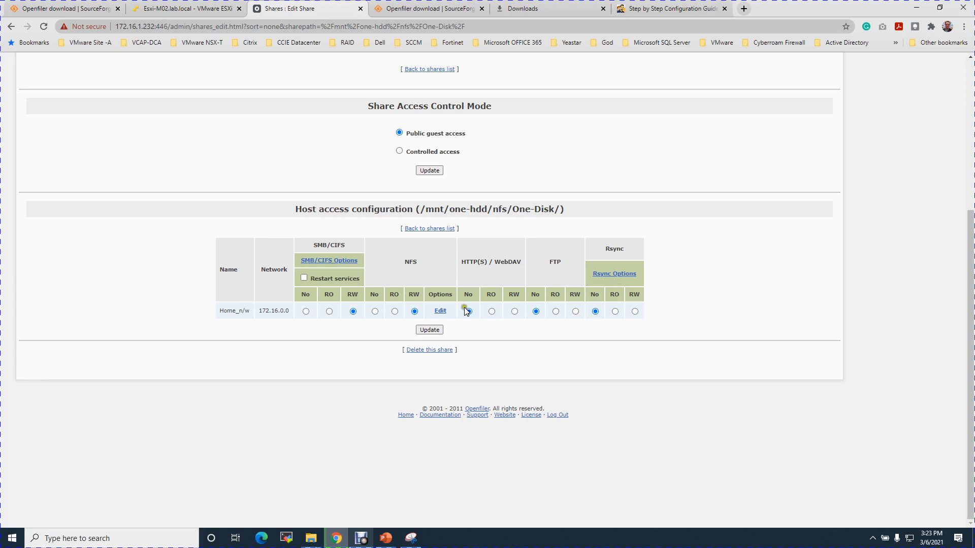
left_click(430, 330)
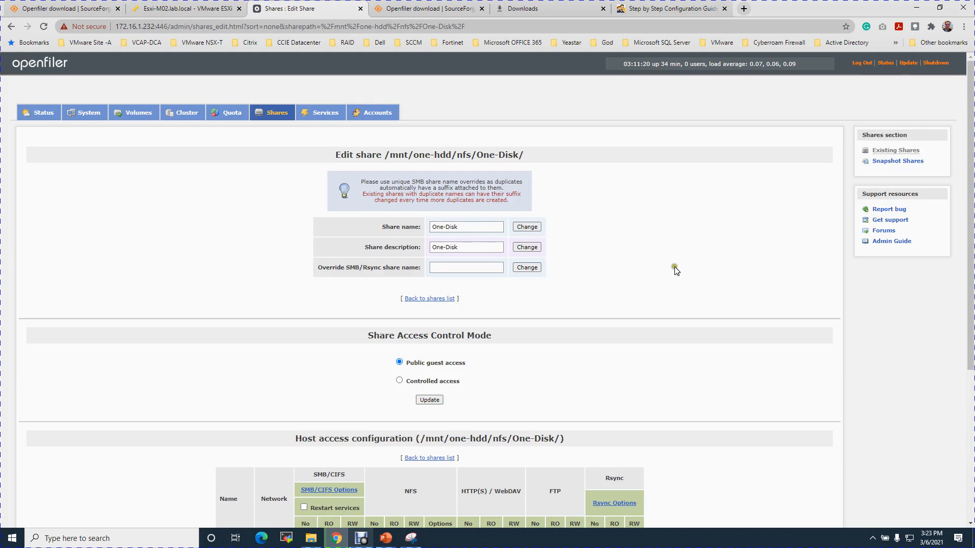
Step: Copy the share path /mnt/one-hdd/nfs/One-Disk/ from the host access configuration into a new Notepad note
scroll(670, 262, "down", 3)
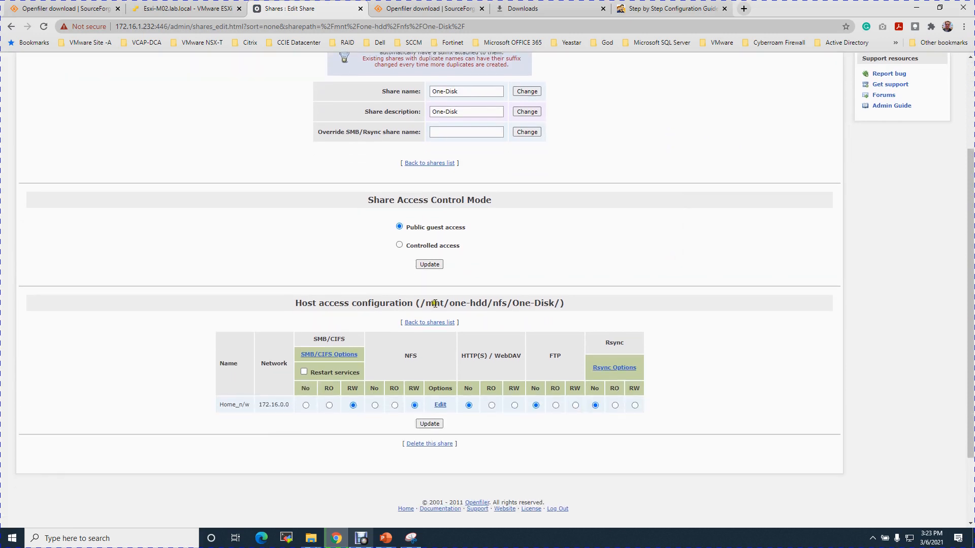
left_click_drag(419, 304, 557, 303)
key("ctrl+c")
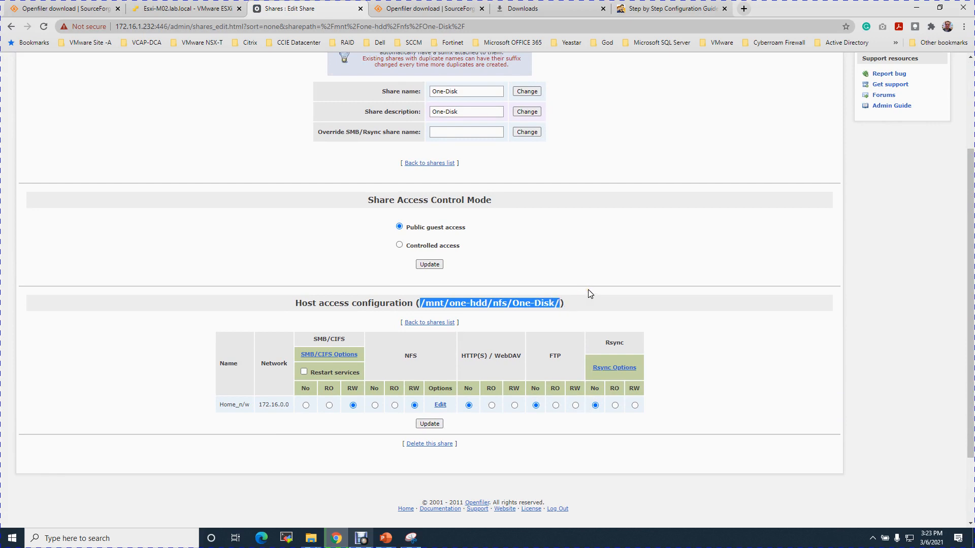
right_click(10, 537)
left_click(38, 489)
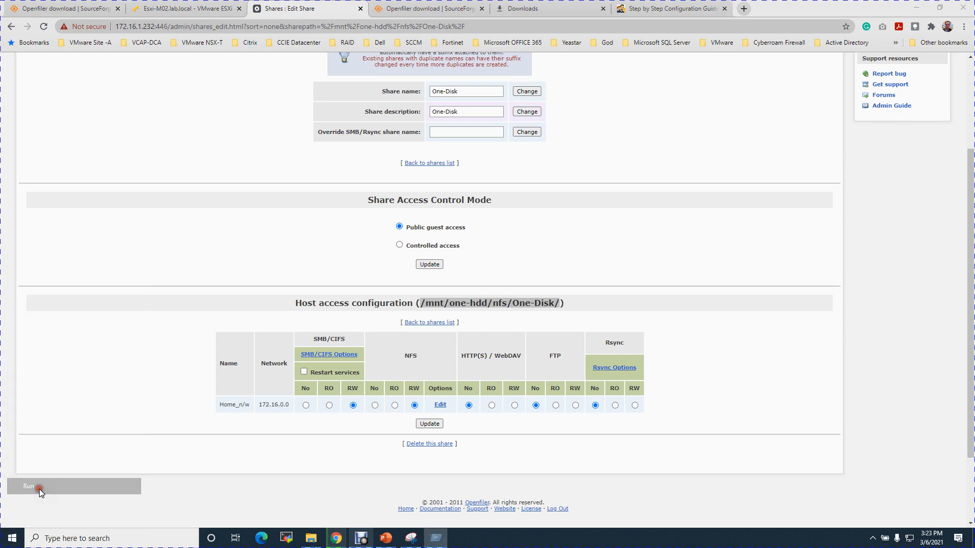
key("Return")
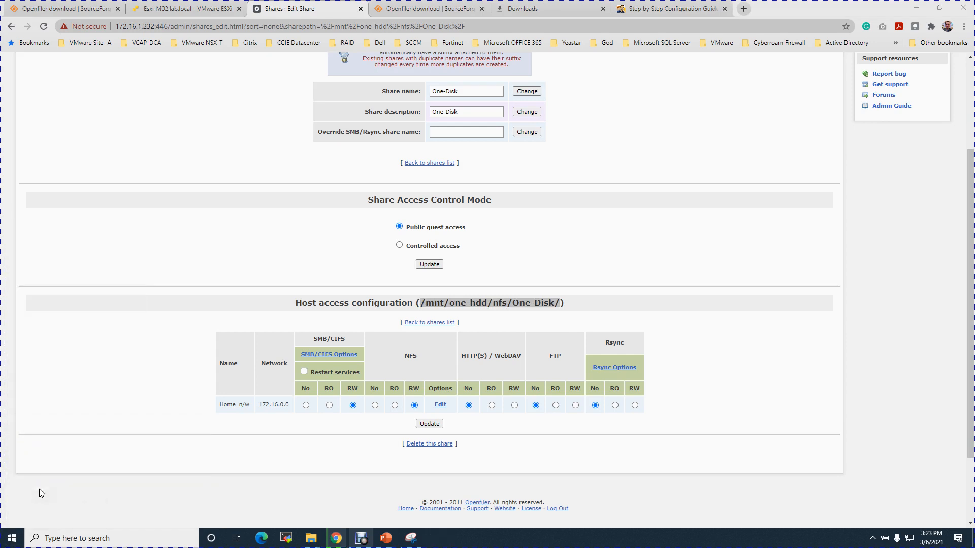
key("ctrl+v")
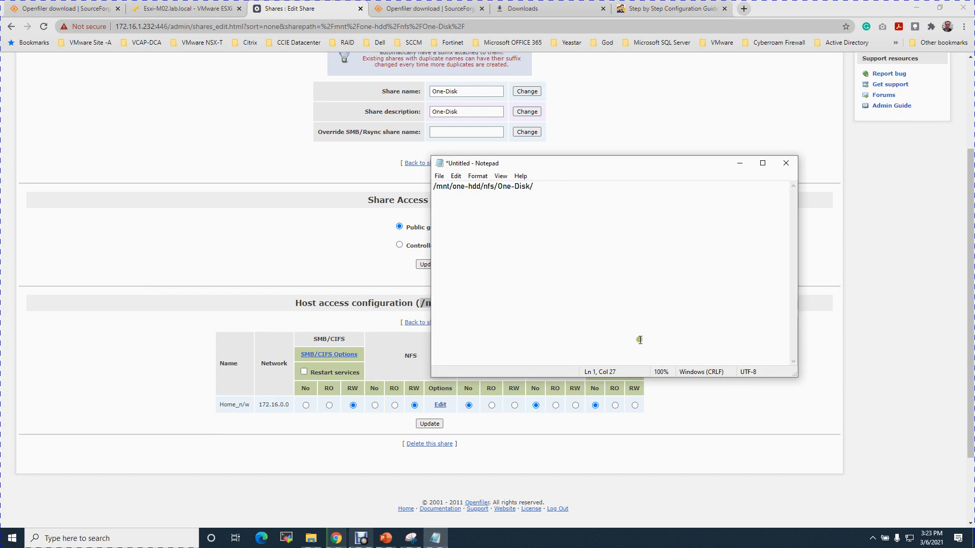
Step: Add the Openfiler address 172.16.1.232 above the share path in the note and minimize Notepad
key("Return")
key("Up")
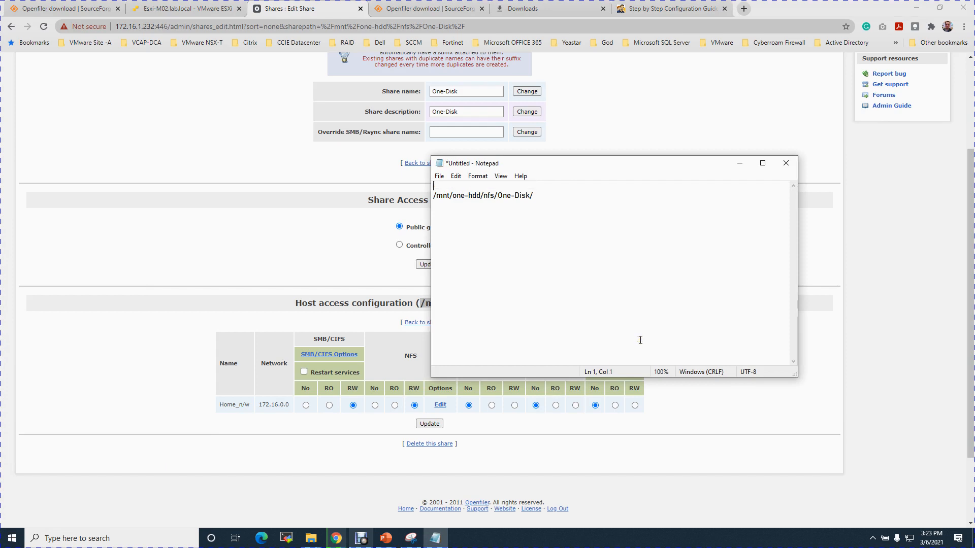
type("172.16.1.232")
key("Return")
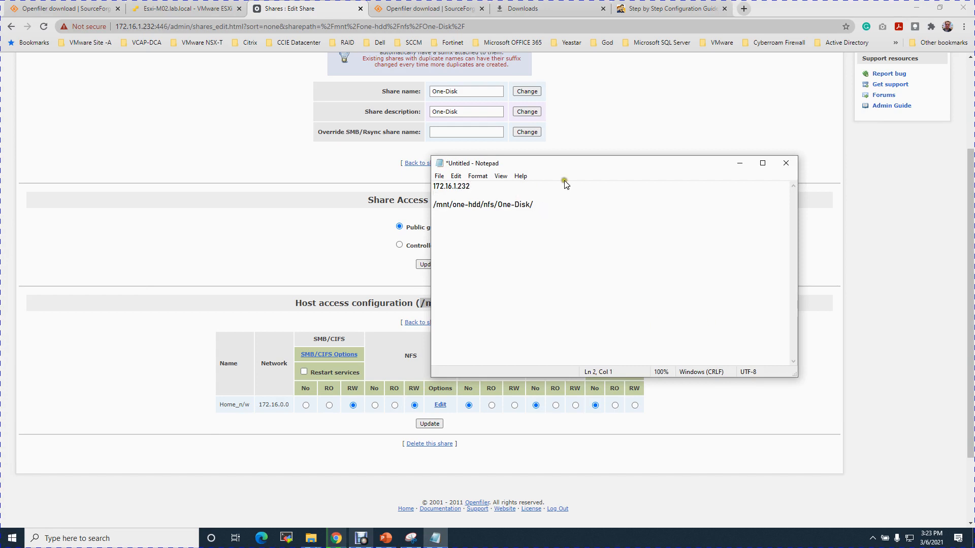
left_click(740, 164)
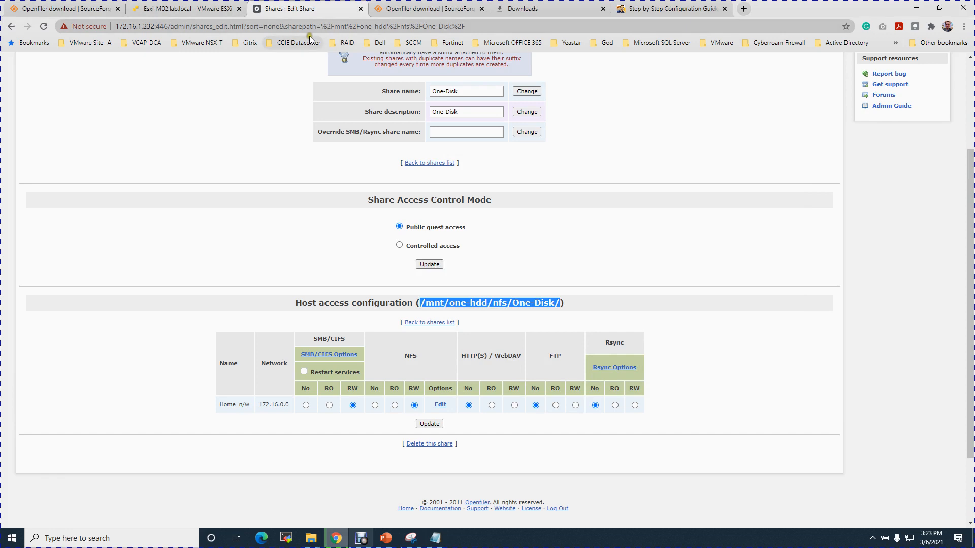
Step: Switch to the ESXi host page and close the configuration guide, Downloads and second Openfiler download pages
left_click(188, 9)
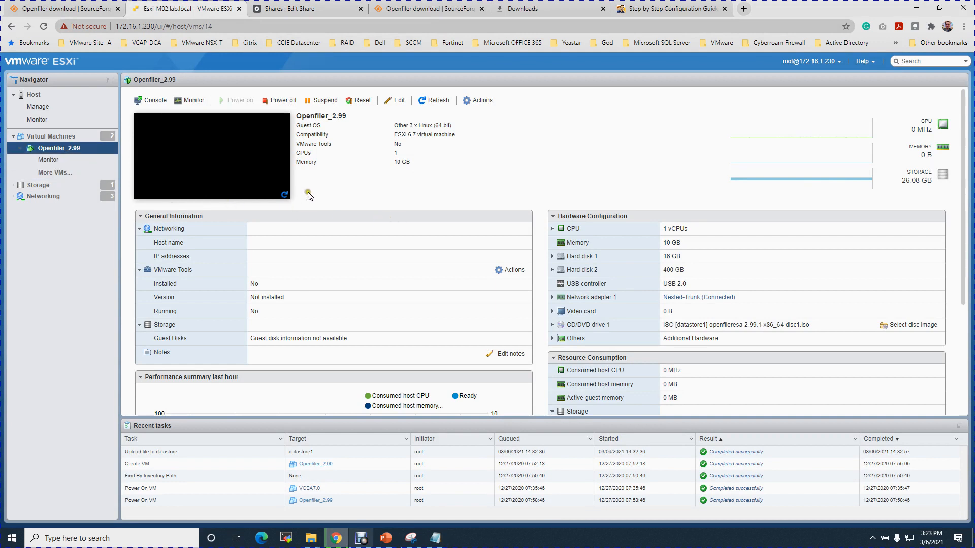
left_click(722, 9)
left_click(603, 9)
left_click(482, 9)
left_click(382, 9)
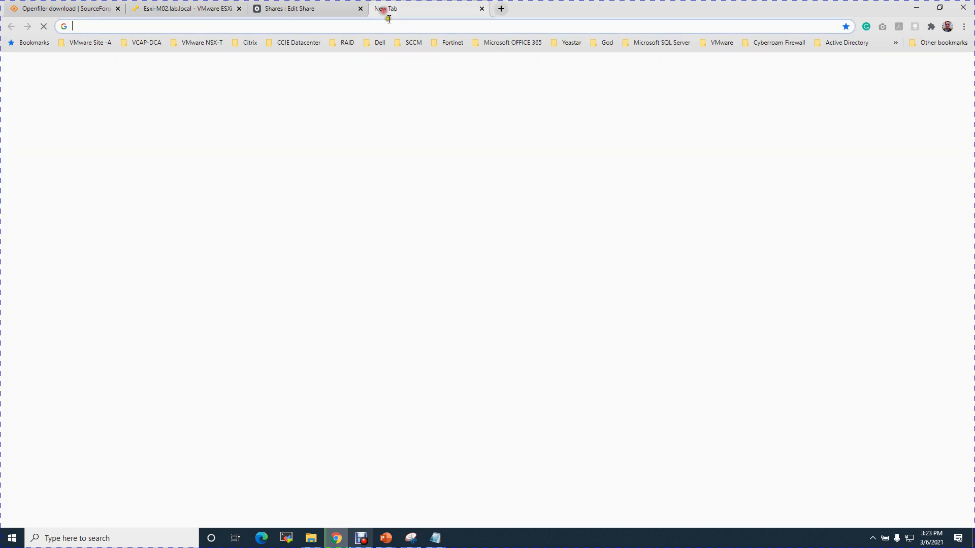
type("https://17")
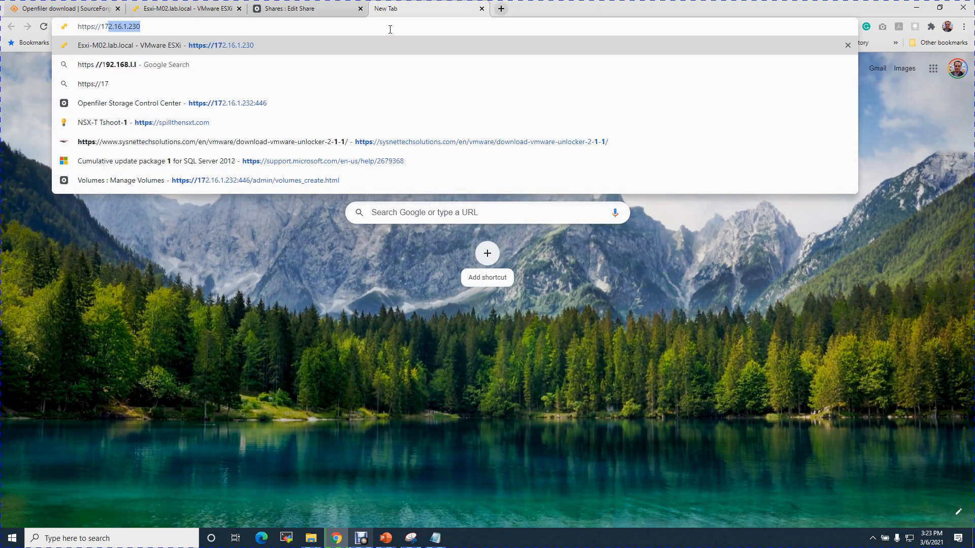
type("2.16.1.231")
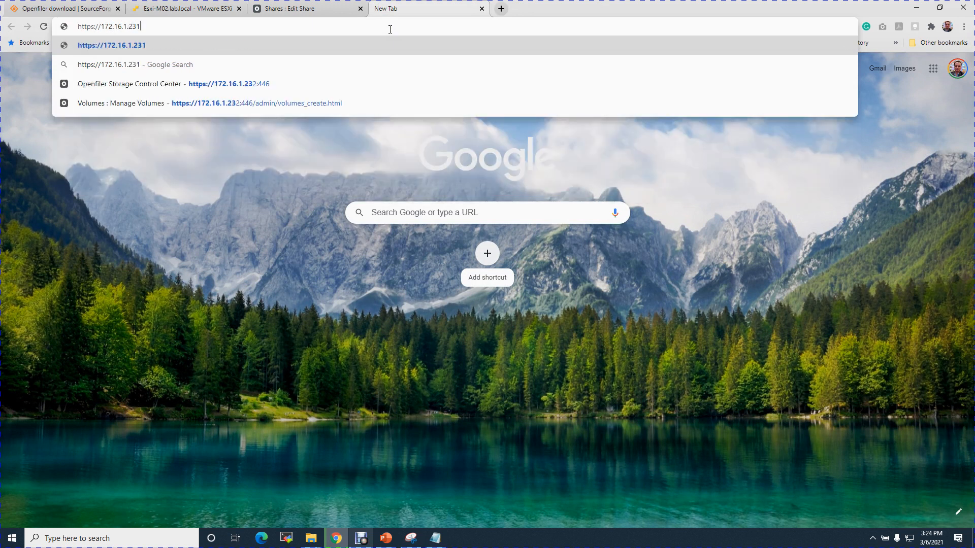
key("Return")
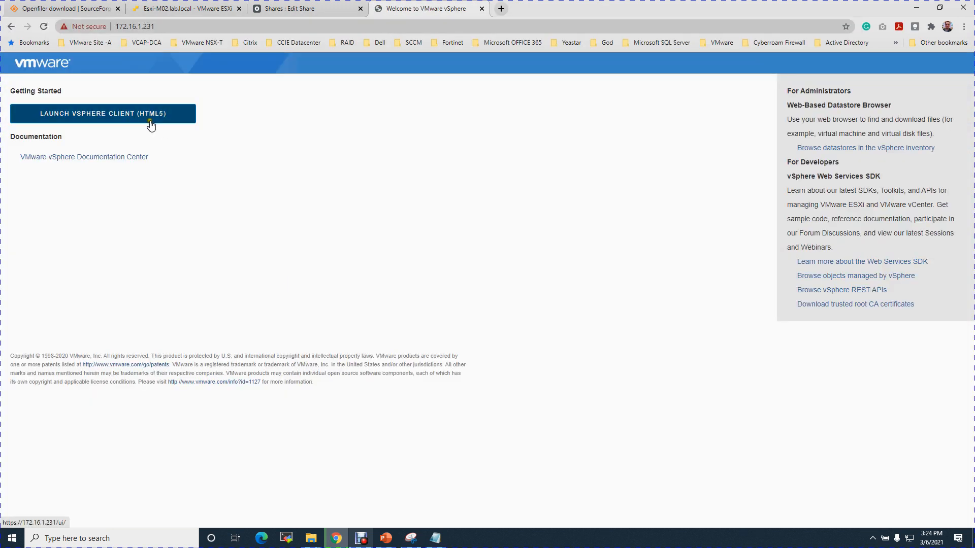
left_click(151, 125)
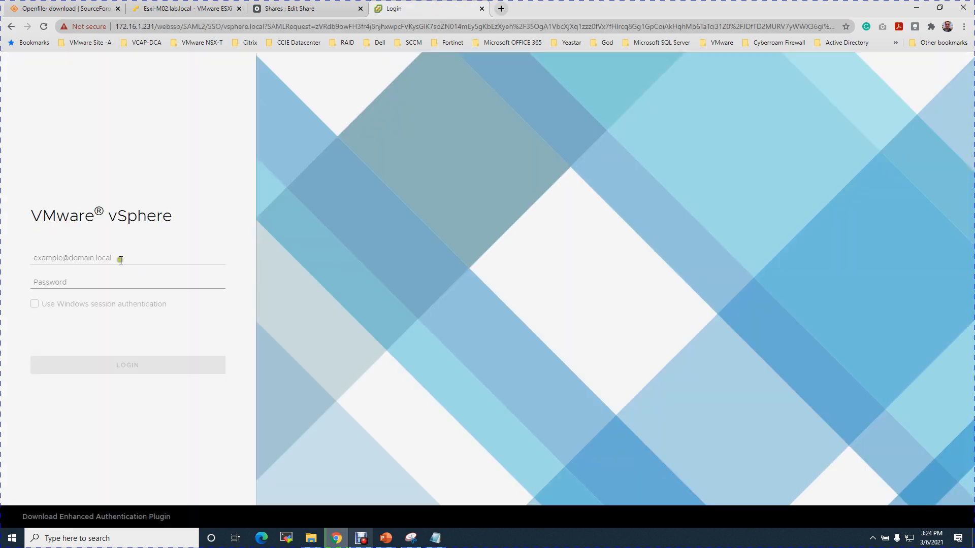
Step: Log in to the vSphere Client with the saved vSphere administrator account and its password
left_click(120, 259)
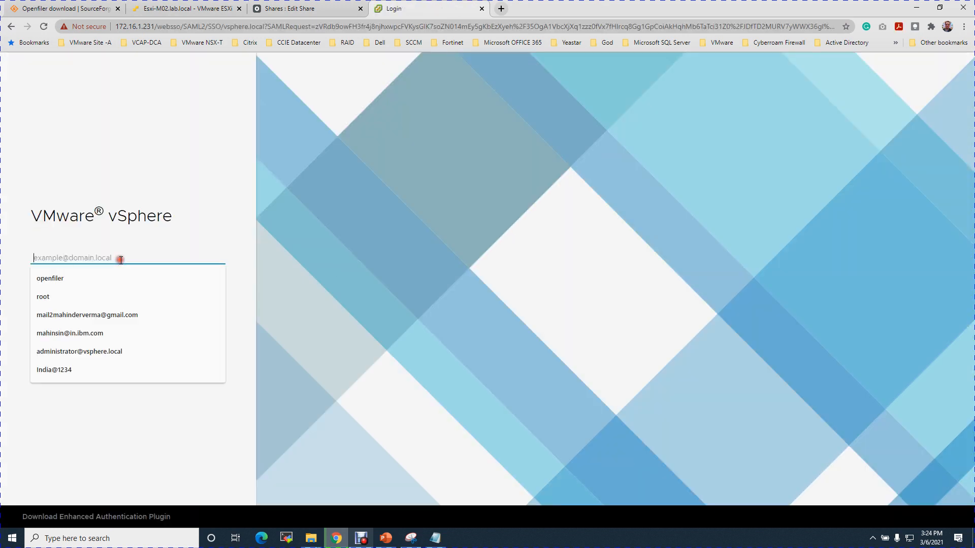
left_click(90, 349)
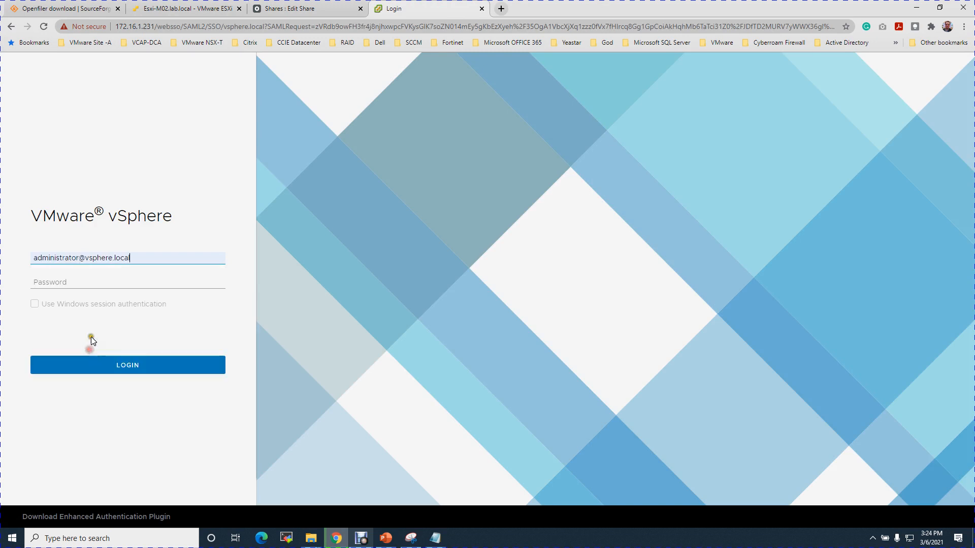
left_click(105, 283)
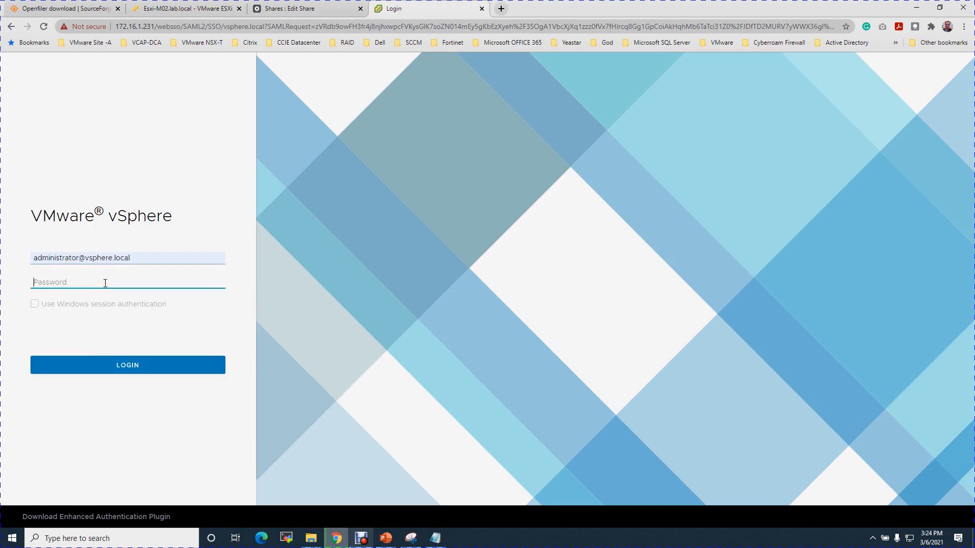
type("•••••••••")
key("Return")
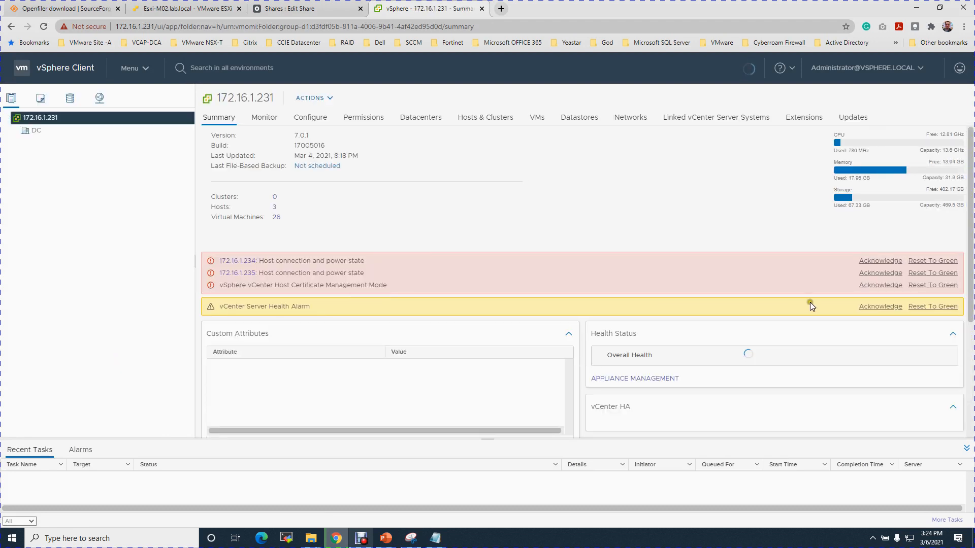
Step: Reset all the host connection, certificate management and health alarms on vCenter 172.16.1.231 to green
left_click(947, 261)
left_click(947, 261)
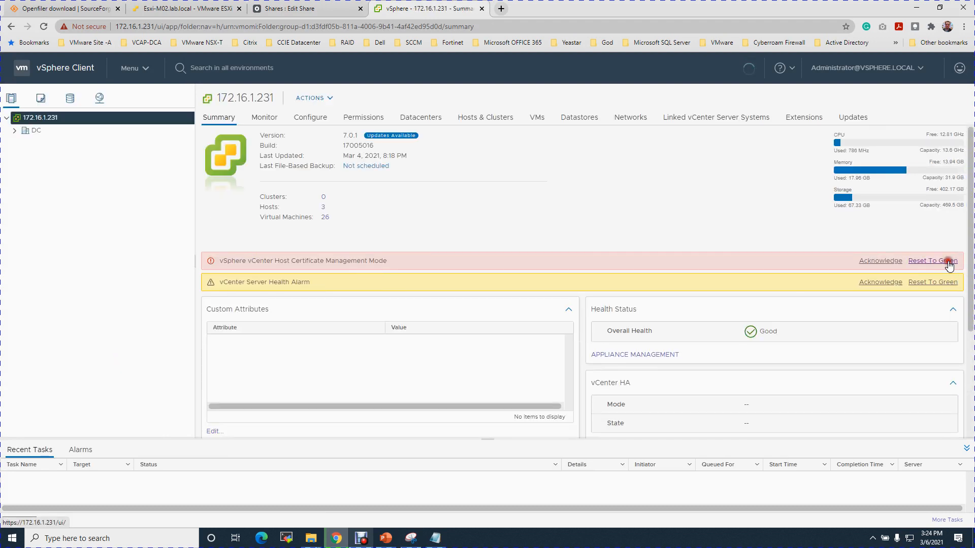
left_click(948, 261)
left_click(947, 261)
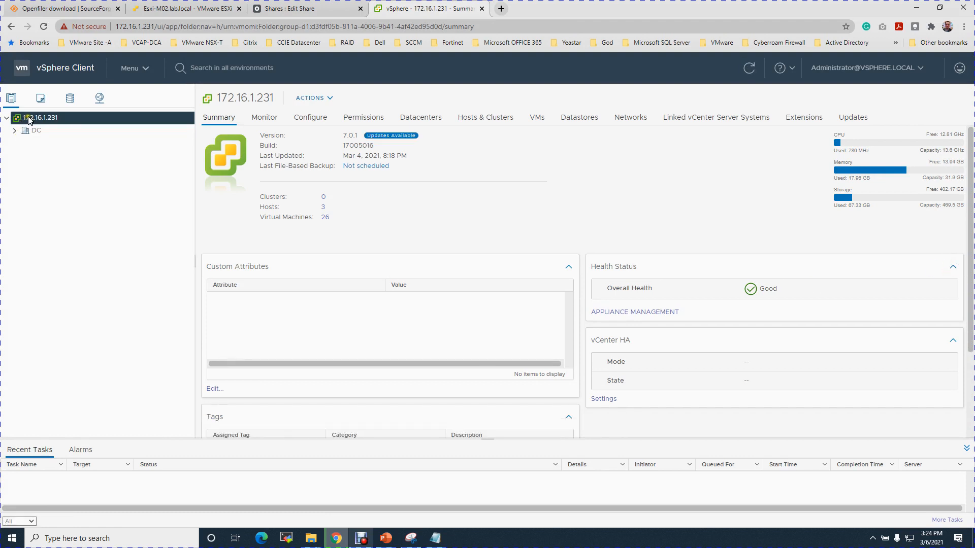
Step: Expand the DC datacenter and host 172.16.1.230, and start creating a new datastore on that host
left_click(14, 130)
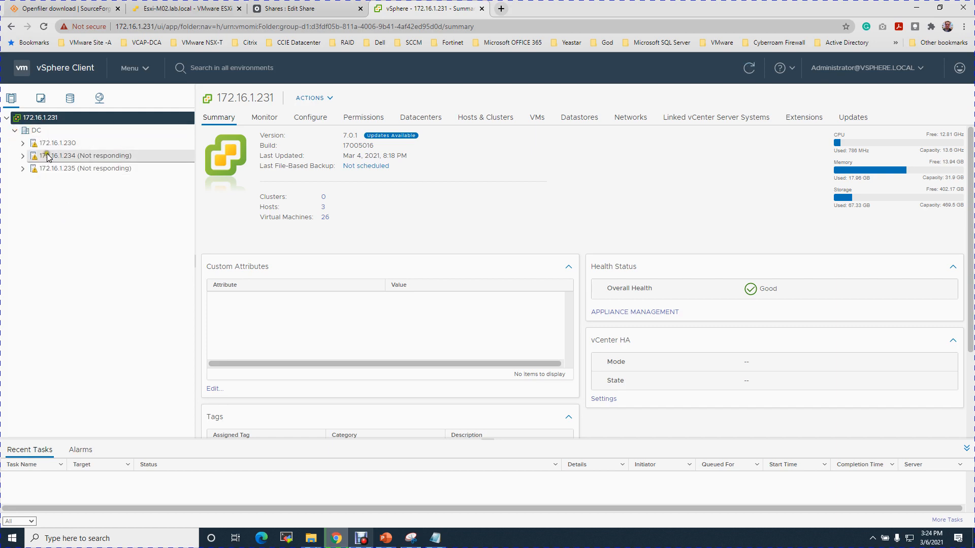
left_click(23, 143)
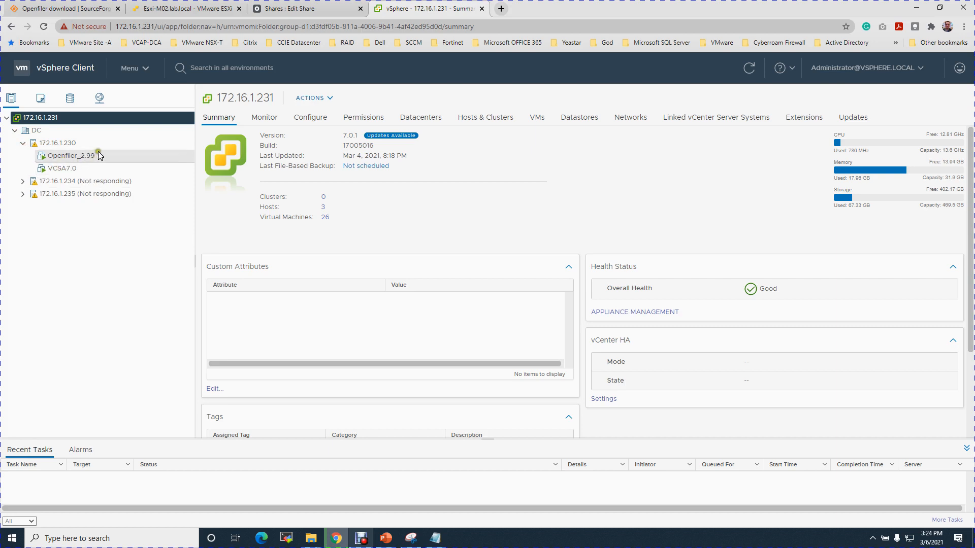
left_click(59, 145)
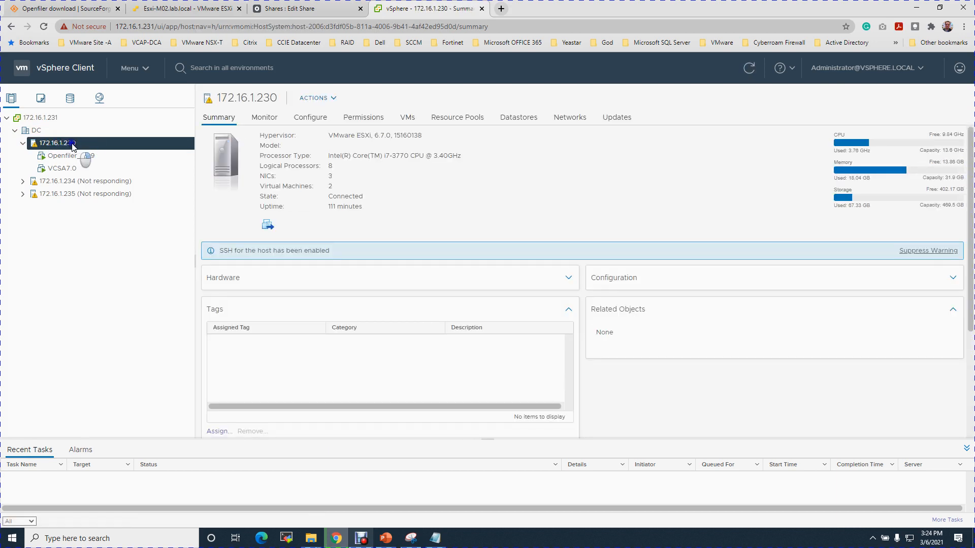
right_click(73, 146)
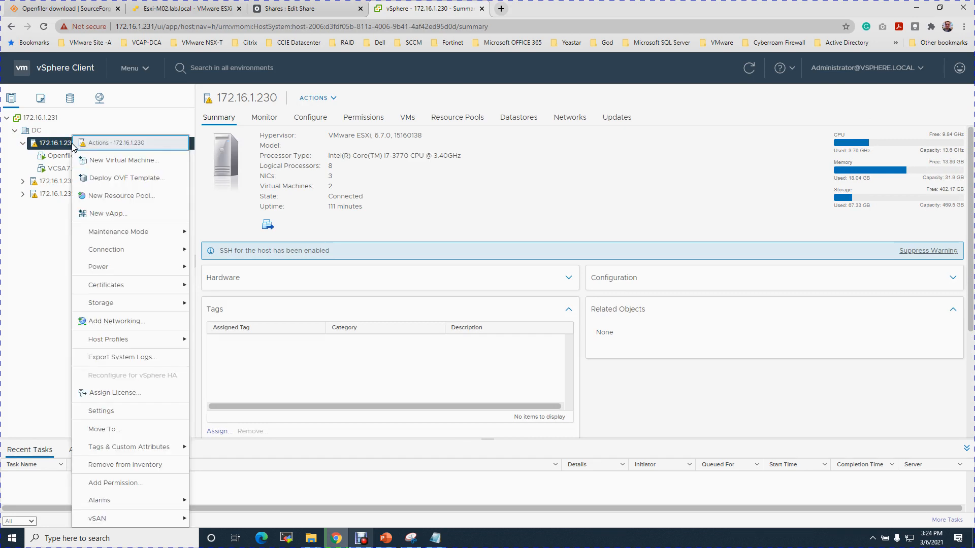
left_click(146, 303)
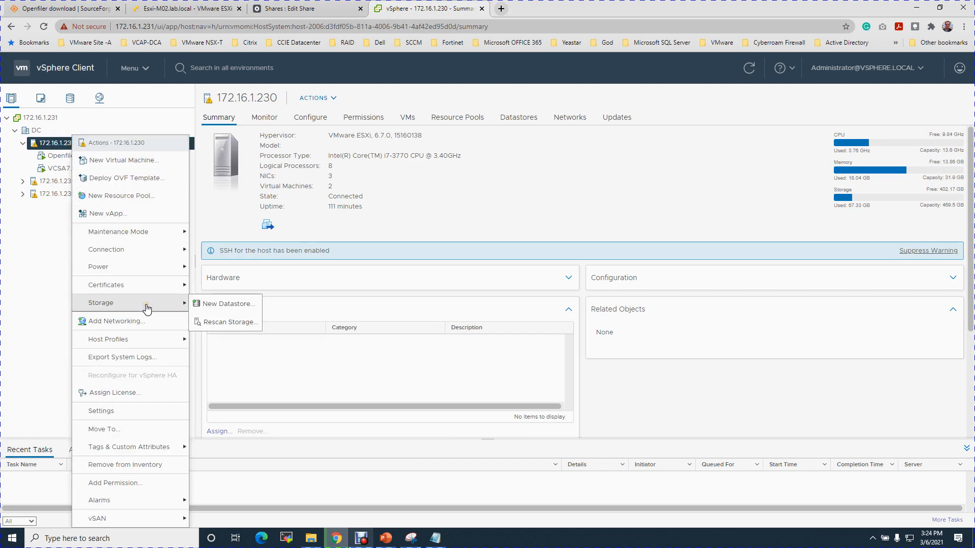
left_click(219, 305)
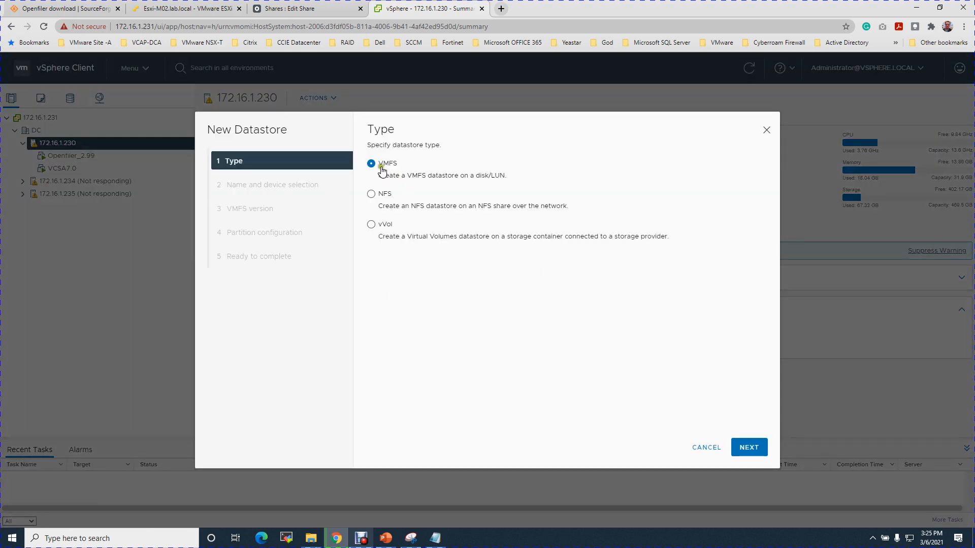
Step: Set the datastore type to NFS with version NFS 3 and name it NFS_Vol_1
left_click(385, 195)
left_click(749, 449)
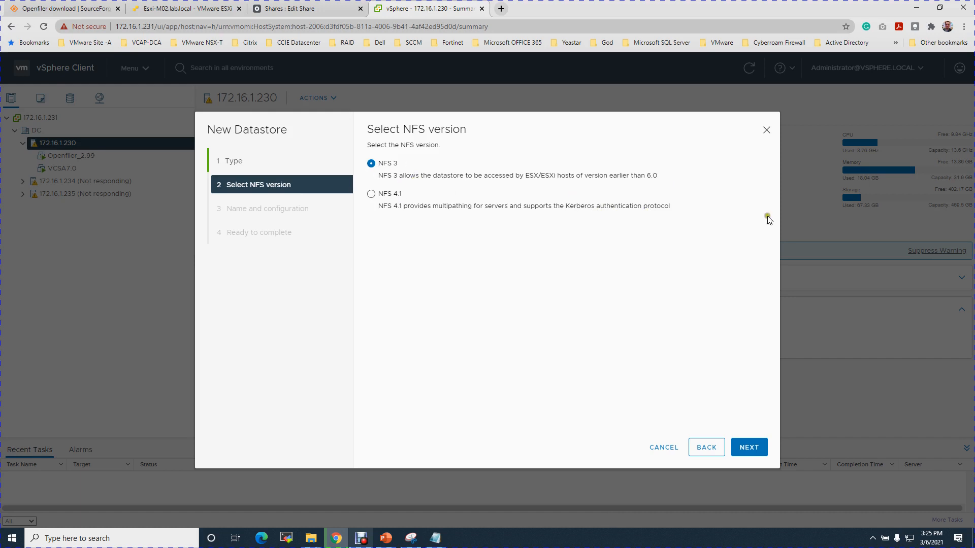
left_click(754, 450)
left_click_drag(485, 206, 386, 206)
key("BackSpace")
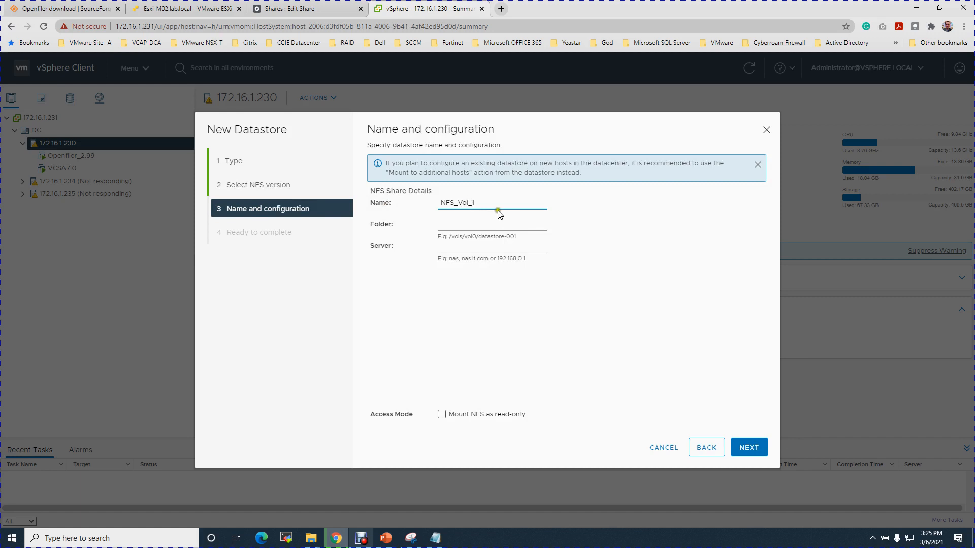
Step: Copy the share path /mnt/one-hdd/nfs/One-Disk/ from the Notepad note into the datastore's folder setting
left_click(452, 224)
left_click(435, 538)
left_click_drag(534, 204, 441, 205)
key("ctrl+c")
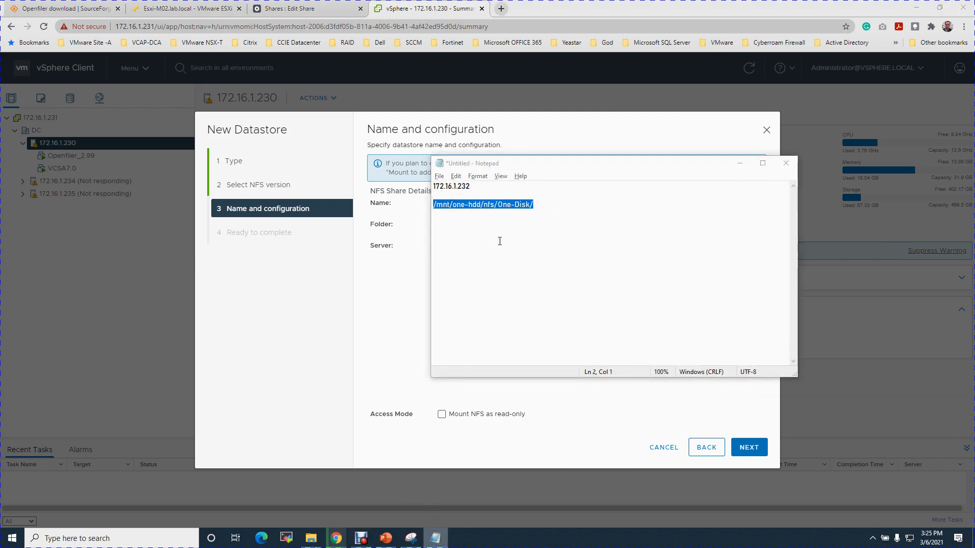
key("alt+Tab")
key("ctrl+v")
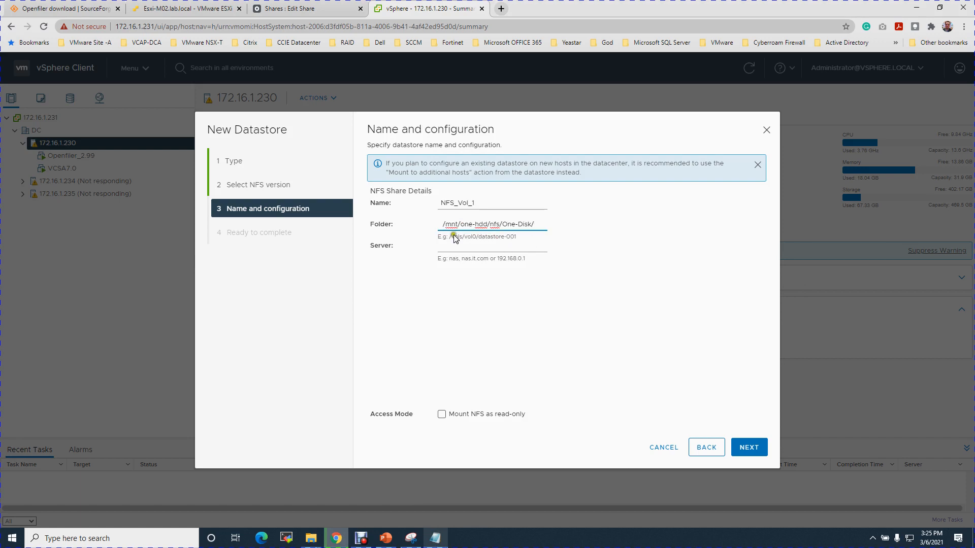
key("BackSpace")
Step: Set the NFS server to 172.16.1.232, keep the access mode read-write and finish creating the datastore
left_click(457, 248)
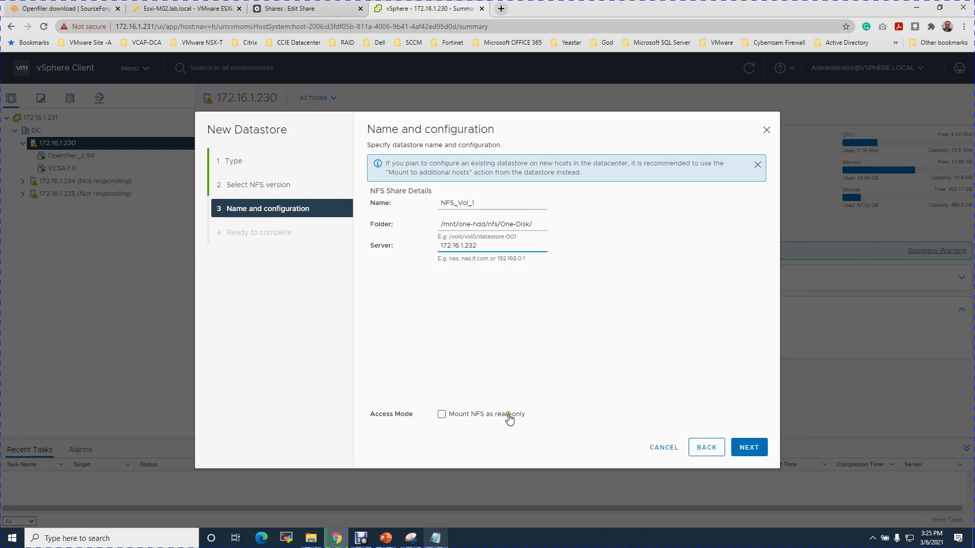
left_click(444, 413)
left_click(490, 448)
left_click(758, 451)
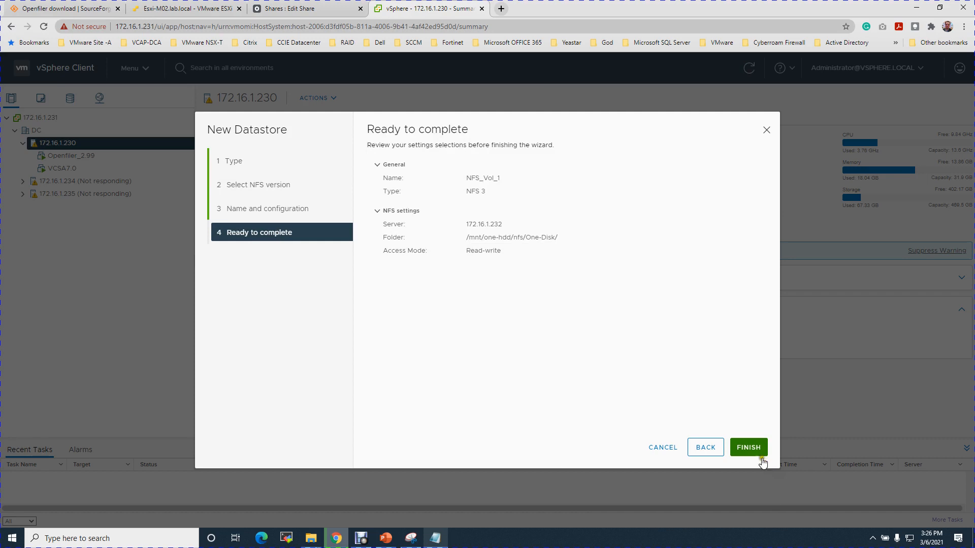
left_click(758, 448)
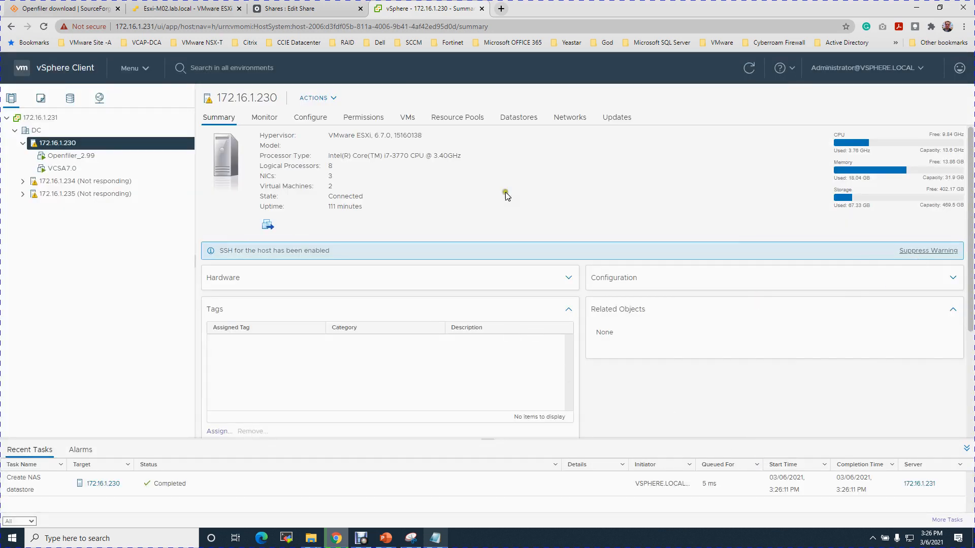
Step: Check the datastores of host 172.16.1.230 and browse the files of NFS_Vol_1
left_click(515, 120)
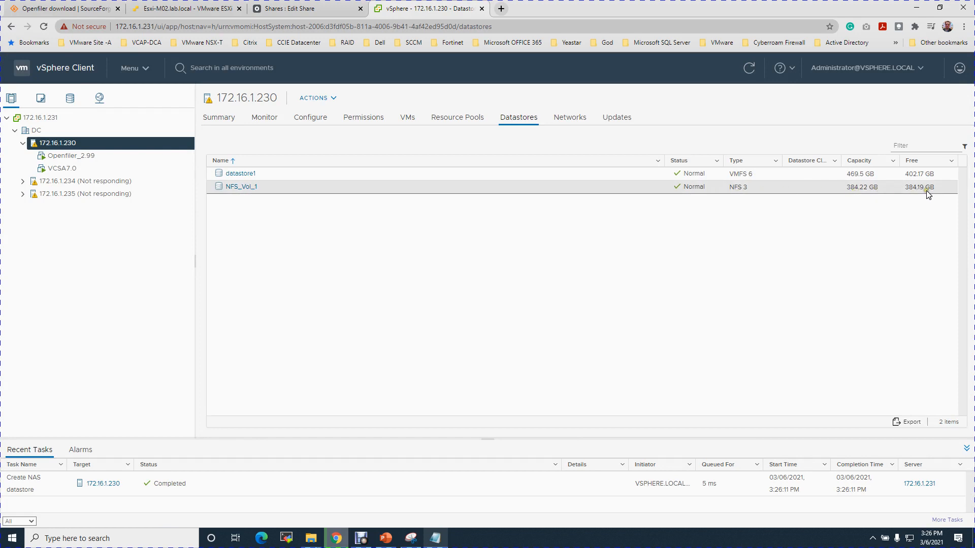
left_click(251, 186)
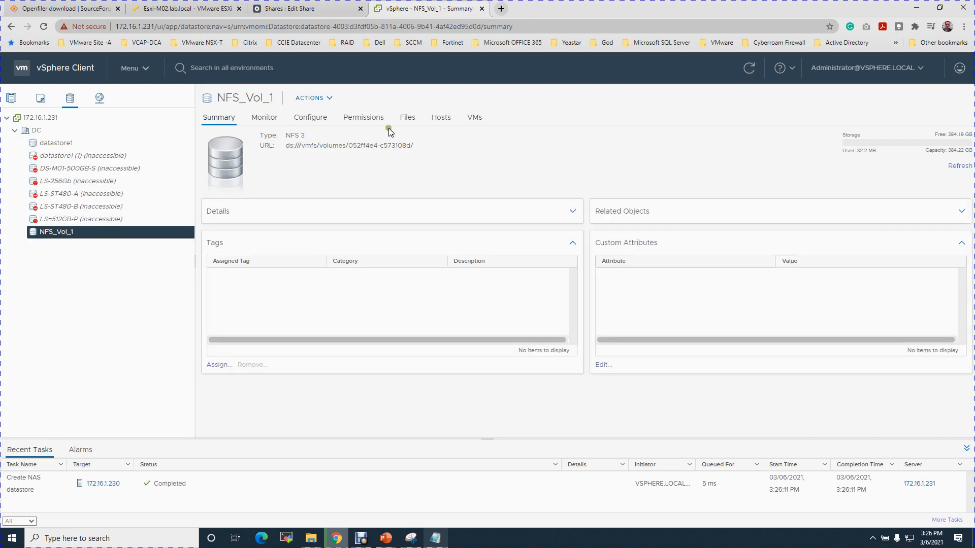
left_click(409, 121)
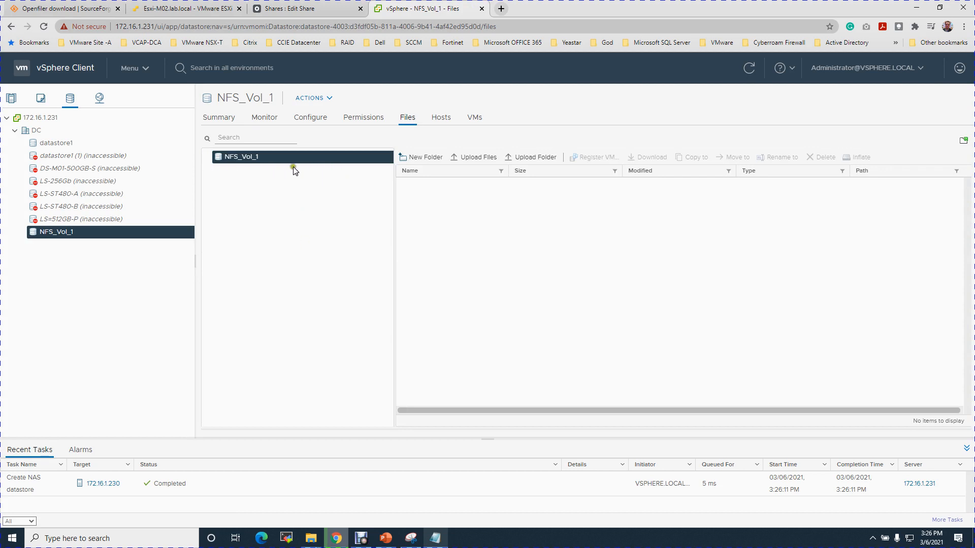
Step: Try to open the network location \\172.16.1.232 from the Windows Run dialog and dismiss the dialogs
right_click(14, 538)
left_click(45, 487)
type("\\\\172.16.1.232")
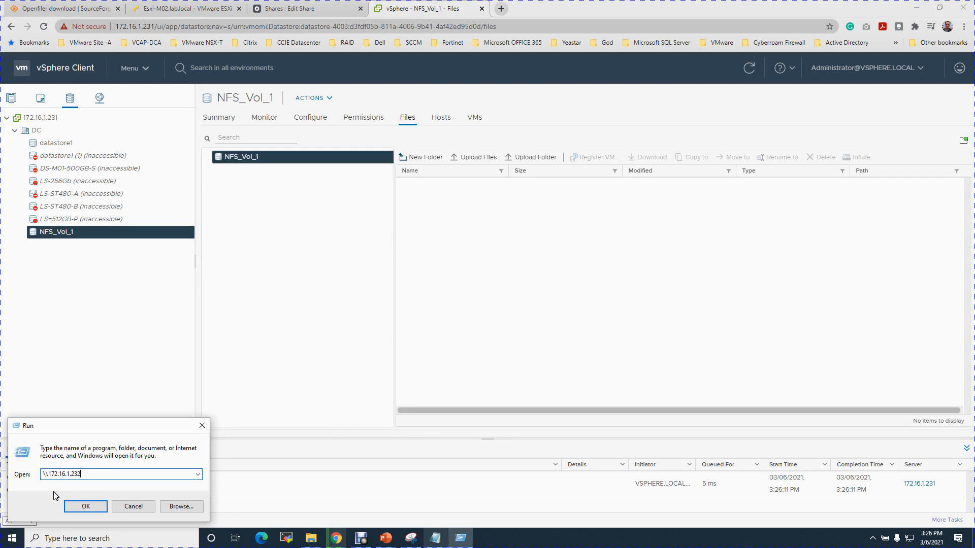
key("Return")
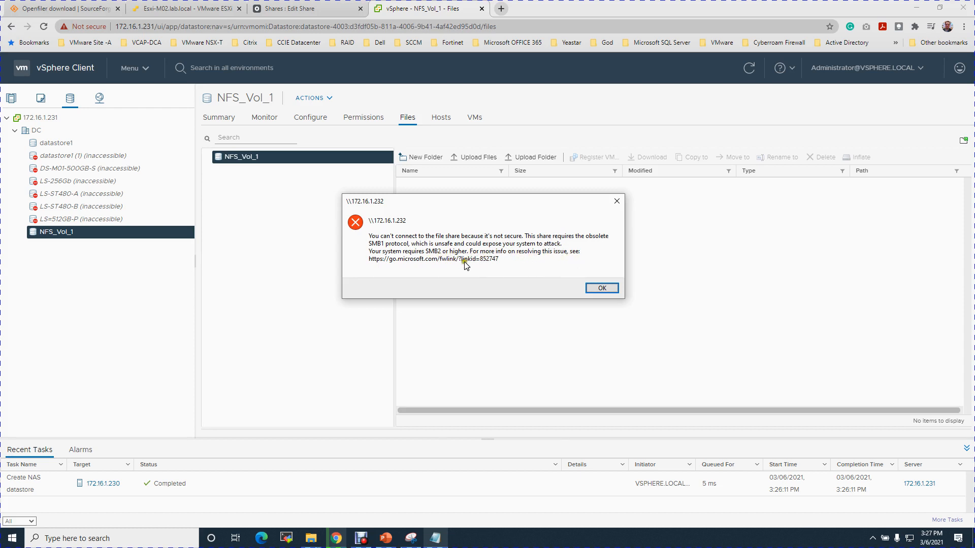
left_click(498, 259)
left_click(602, 288)
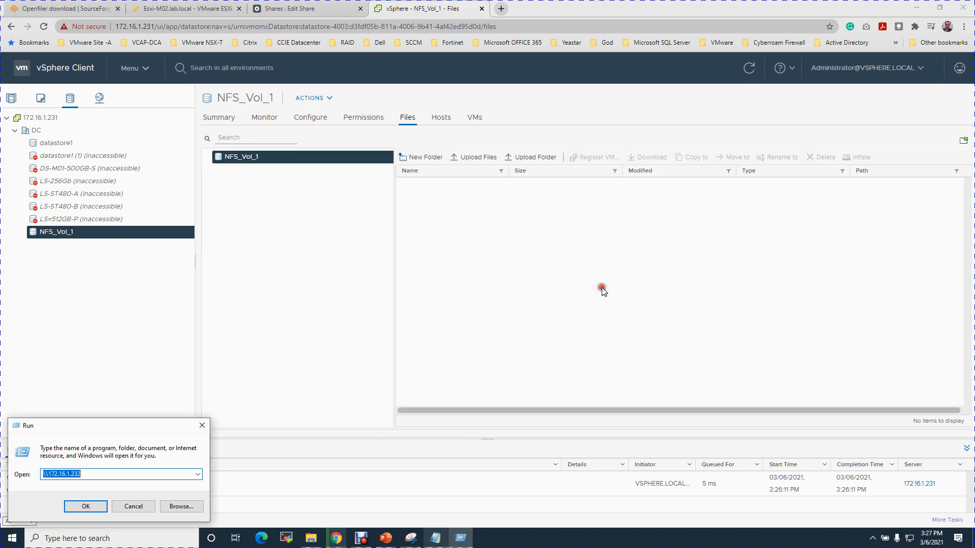
left_click(135, 505)
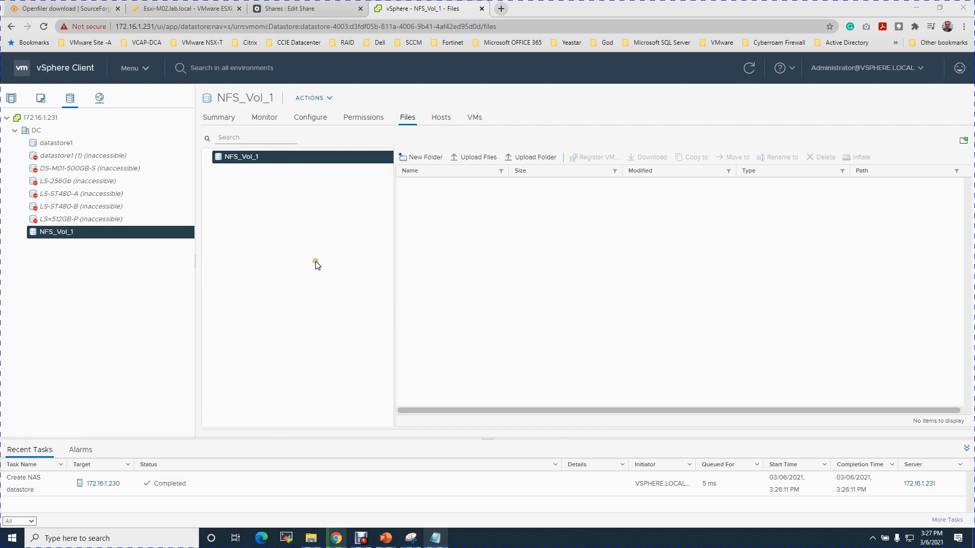
Step: Return to the datastores of host 172.16.1.230 and open the mounting of NFS_Vol_1 to additional hosts
left_click(33, 131)
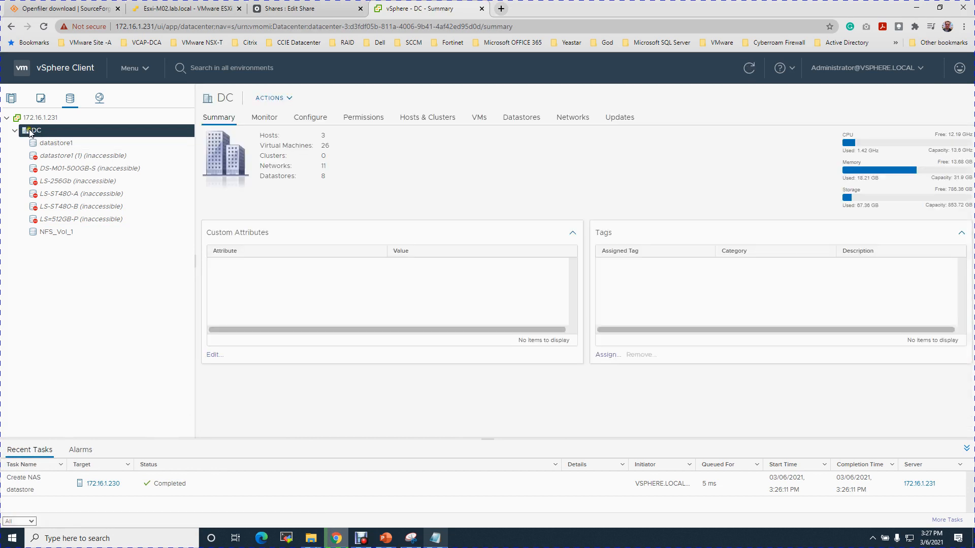
left_click(13, 100)
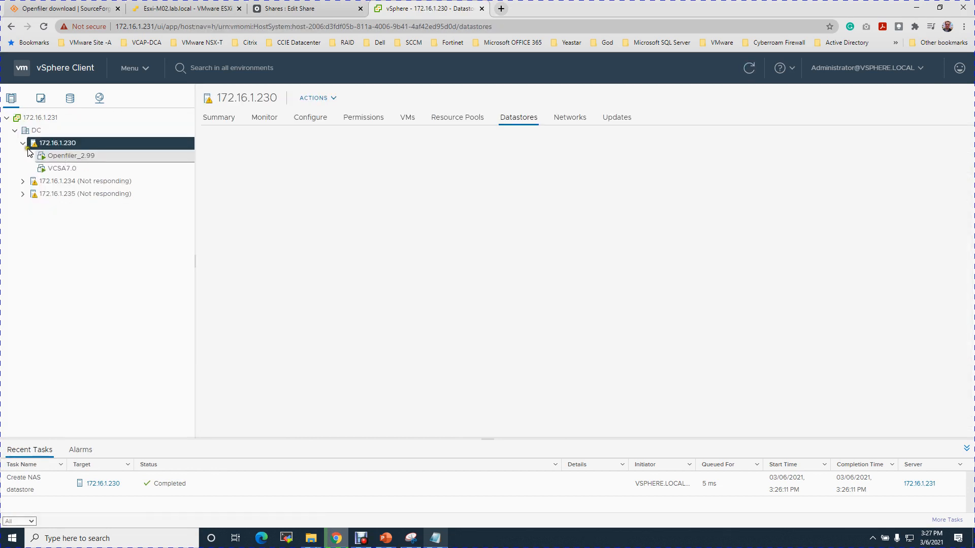
left_click(21, 144)
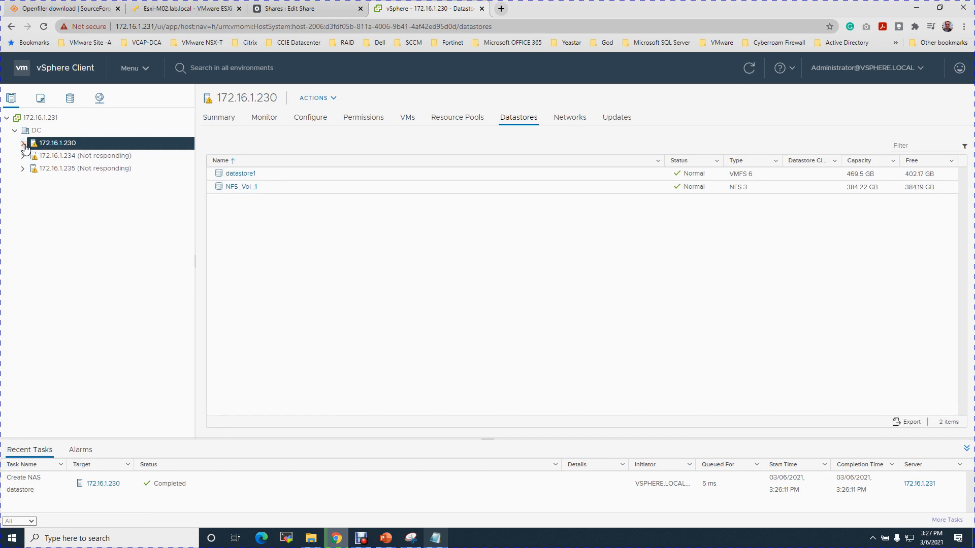
left_click(277, 189)
right_click(276, 189)
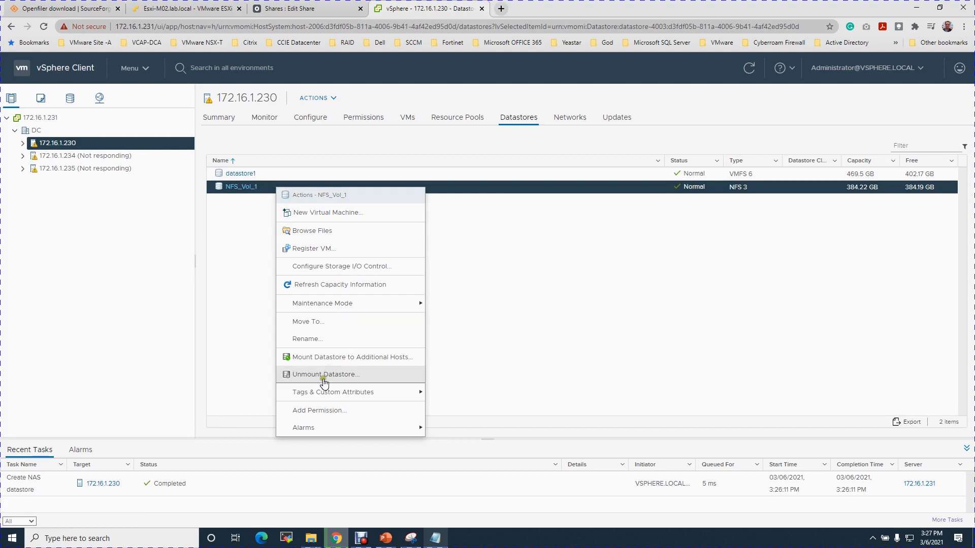
left_click(395, 358)
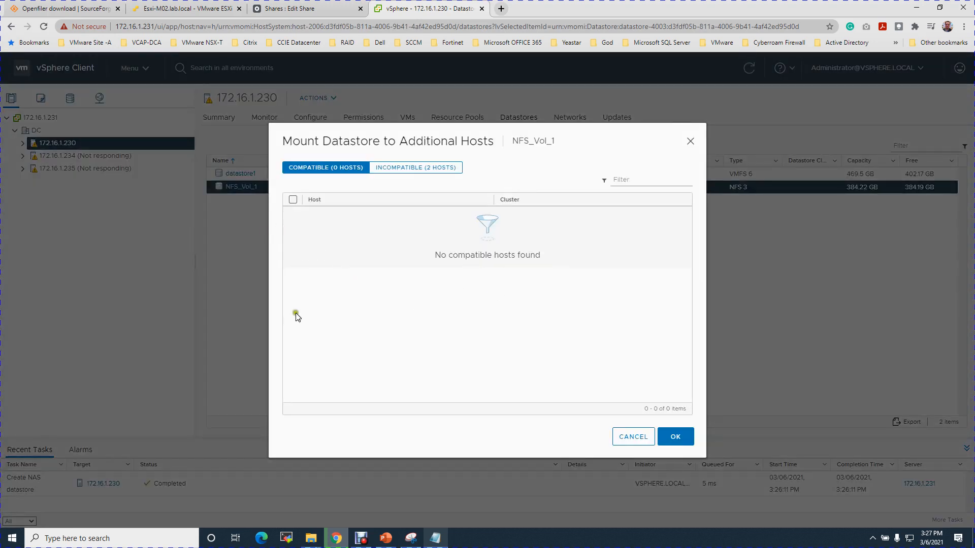
Step: Review the compatible and incompatible hosts for mounting NFS_Vol_1 and cancel the mount
left_click(306, 265)
left_click(296, 238)
left_click(416, 168)
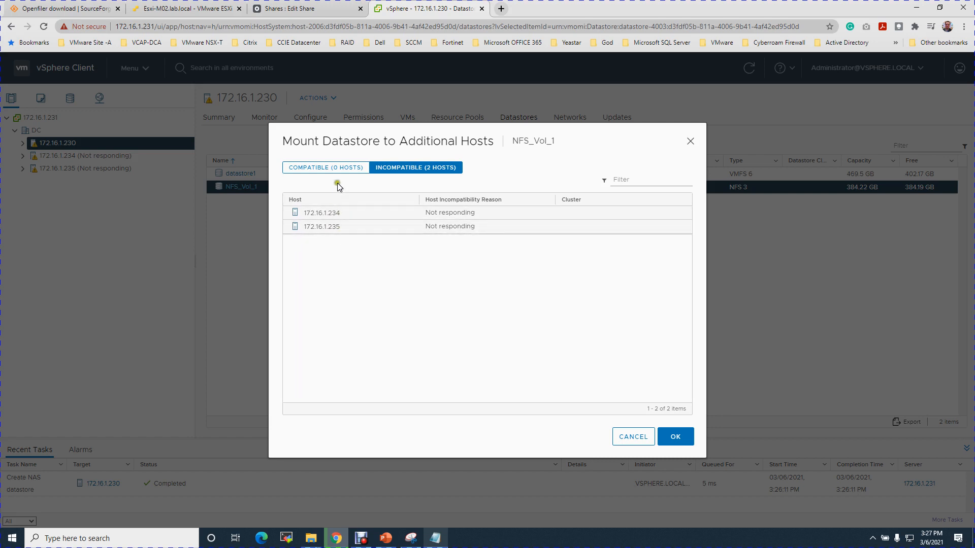
left_click(337, 169)
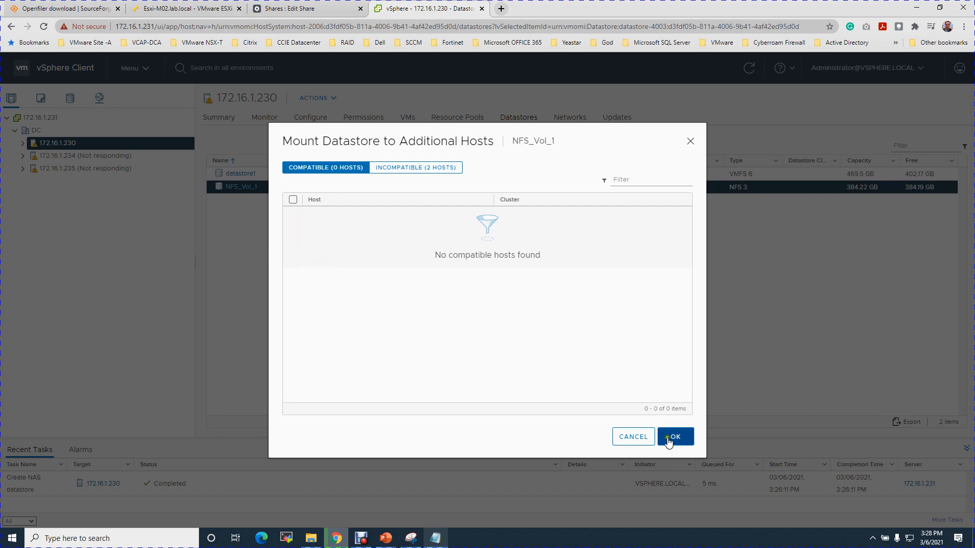
left_click(629, 438)
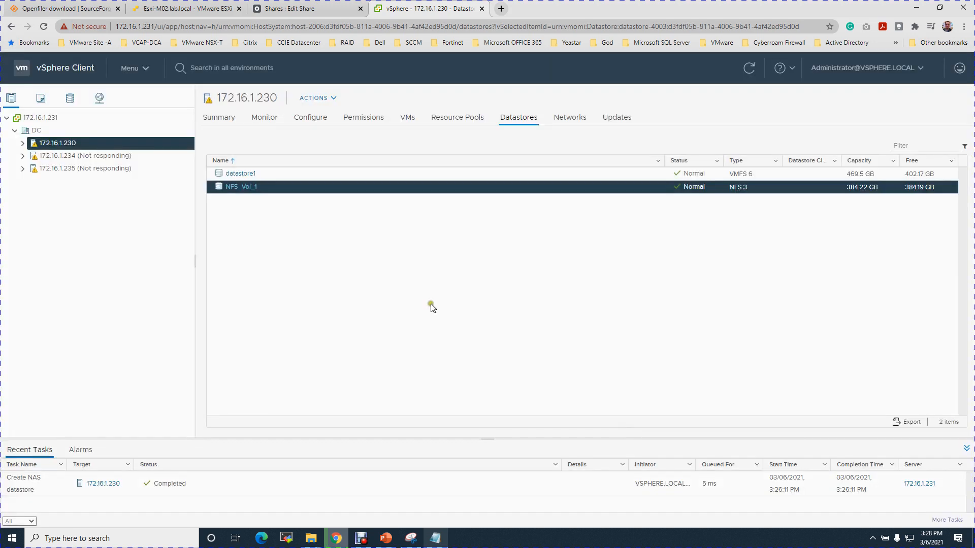